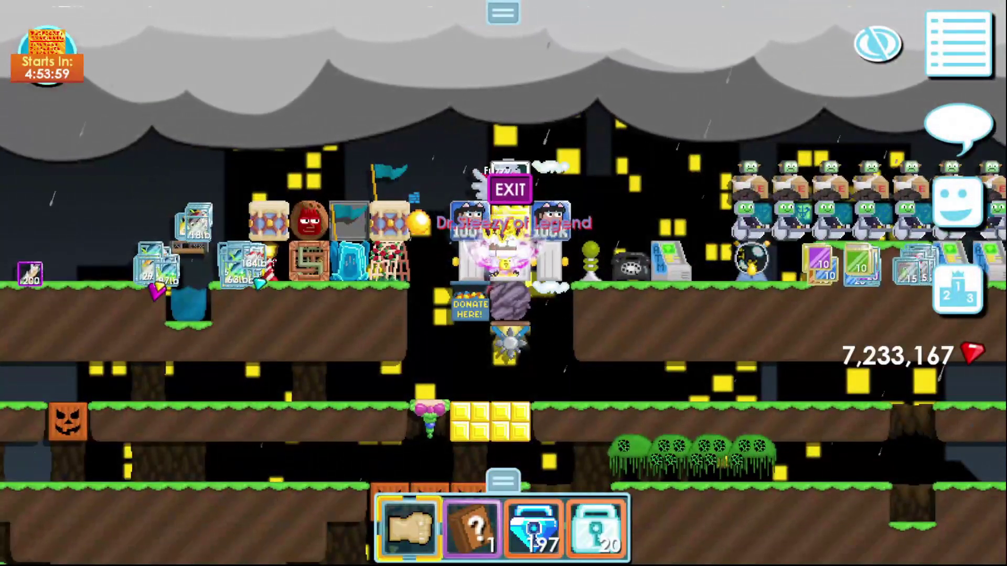
# Shatter a Blue Gem Lock from the inventory into Diamond Locks
pyautogui.click(597, 527)
pyautogui.click(502, 480)
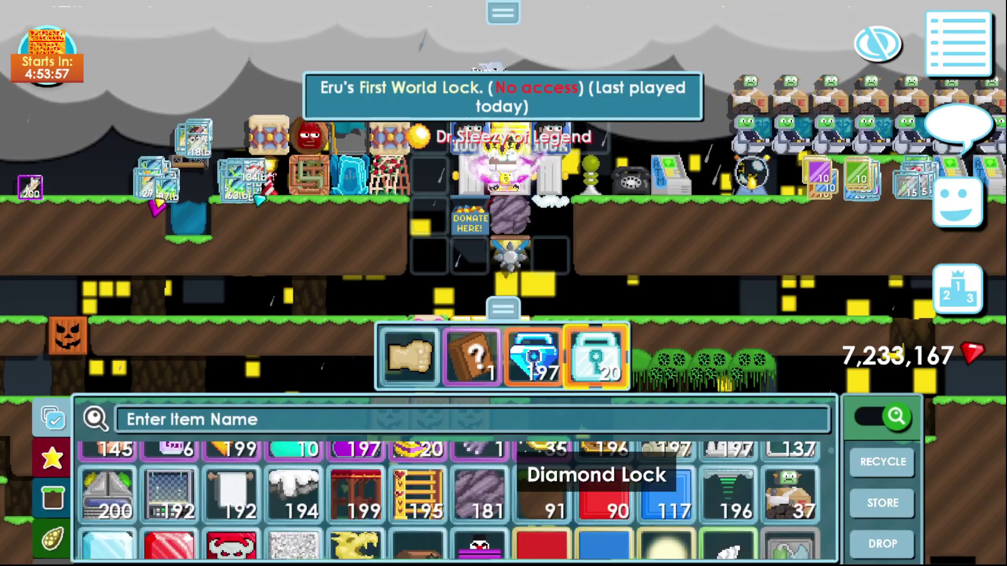
pyautogui.doubleClick(292, 480)
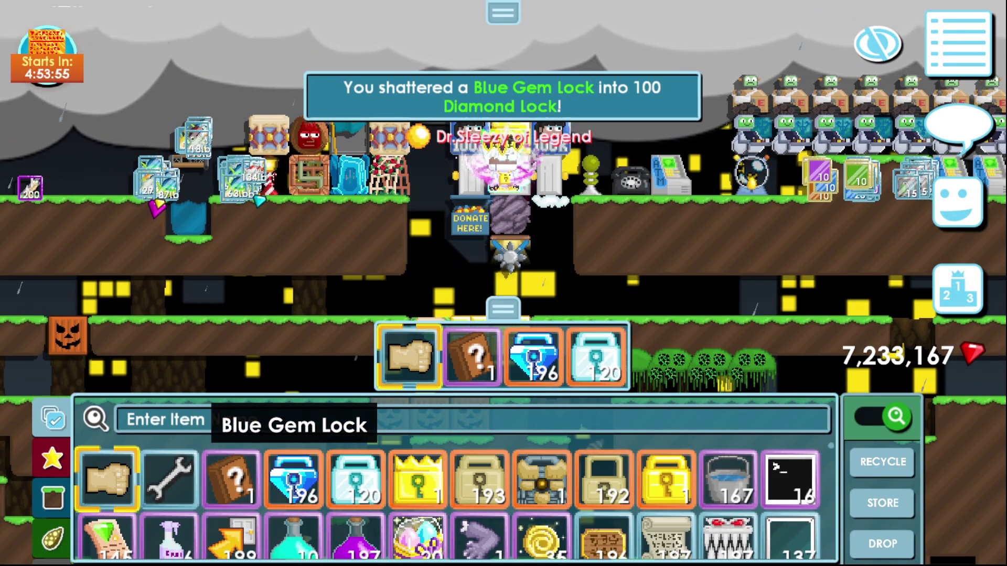
# Donate 50 Diamond Locks to the donation box with a thank-you note and a heart
pyautogui.click(502, 310)
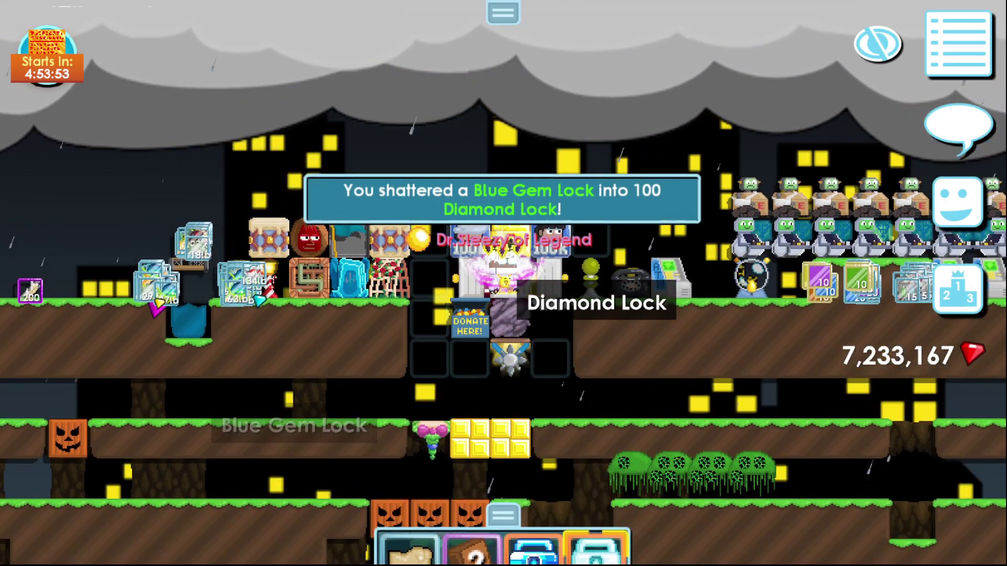
pyautogui.click(470, 312)
pyautogui.press('BackSpace')
pyautogui.press('BackSpace')
pyautogui.press('BackSpace')
pyautogui.write('50')
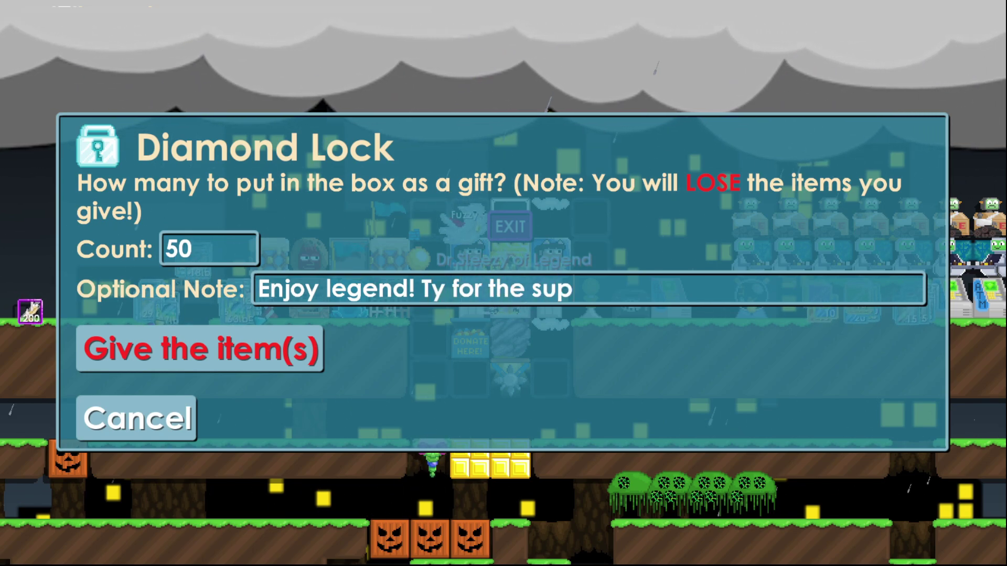
pyautogui.write('t! (heart)')
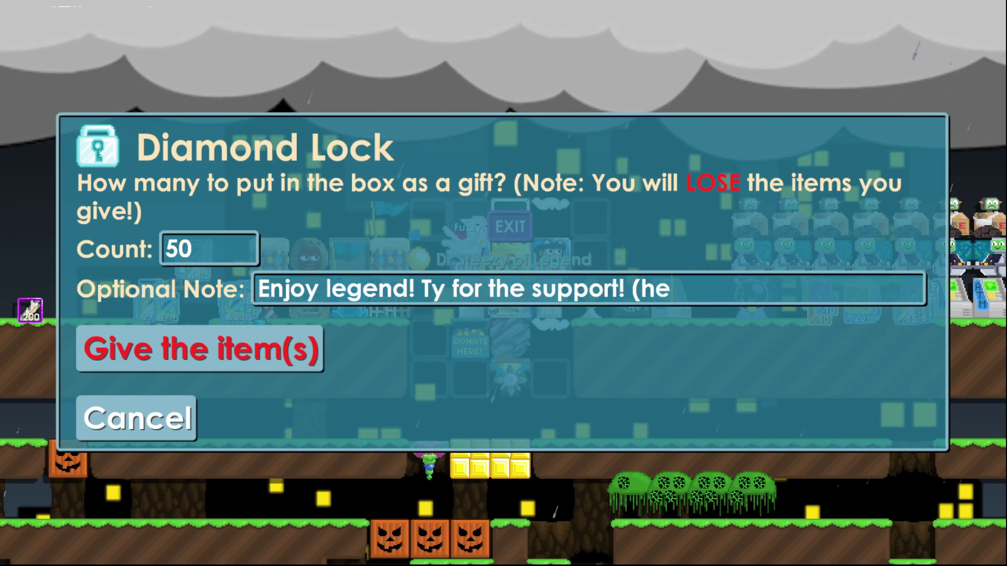
pyautogui.press('Return')
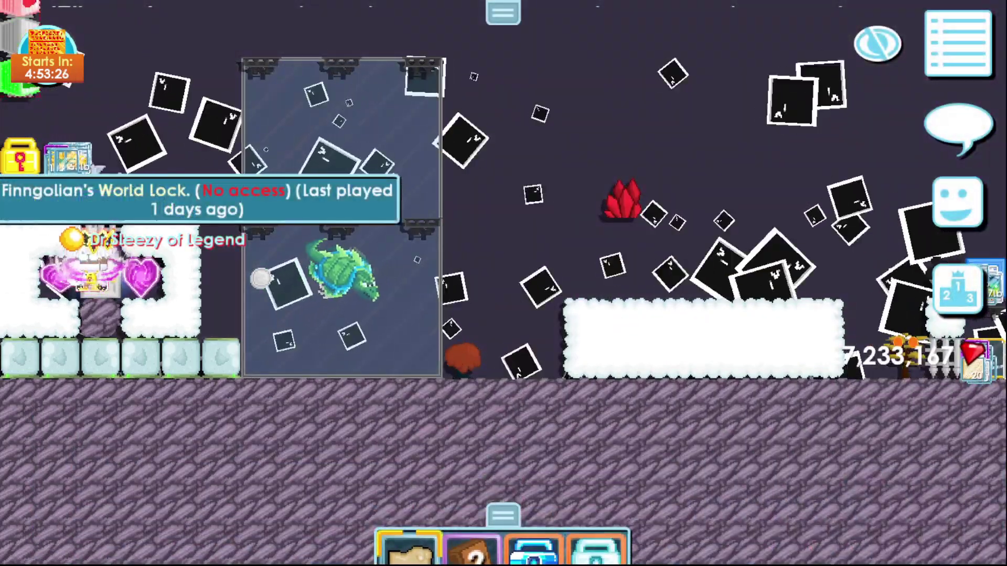
# Give 50 Diamond Locks to this world's donation box, noting 'Enjoy brother!' with a heart
pyautogui.click(596, 548)
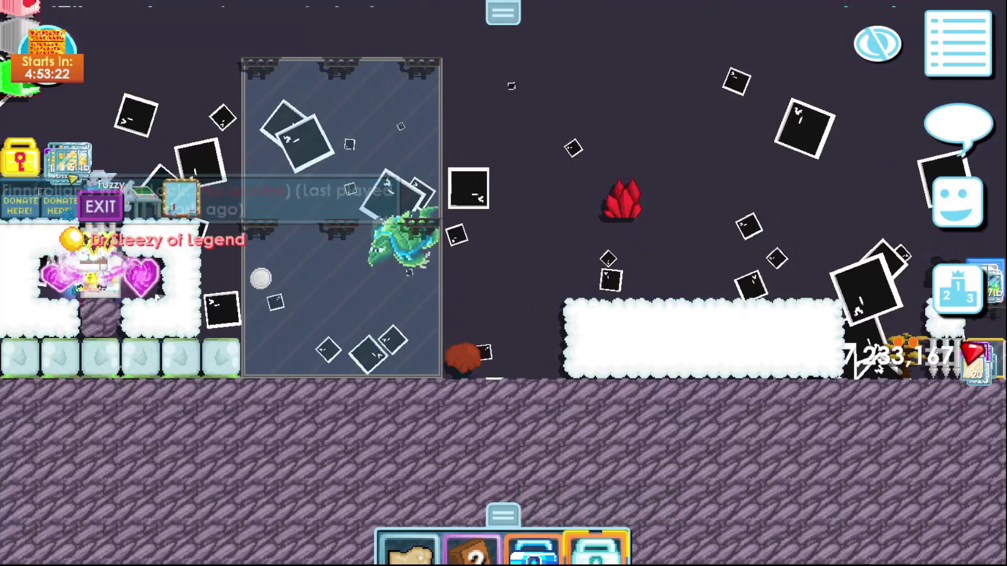
pyautogui.moveTo(597, 548); pyautogui.dragTo(19, 207)
pyautogui.press('BackSpace')
pyautogui.press('BackSpace')
pyautogui.write('50')
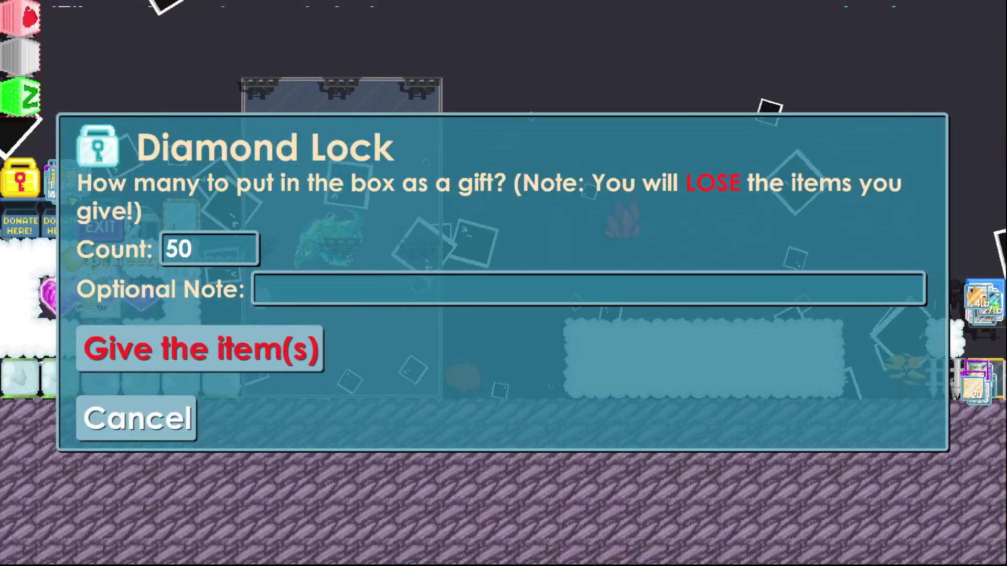
pyautogui.click(588, 288)
pyautogui.write('eNJOY')
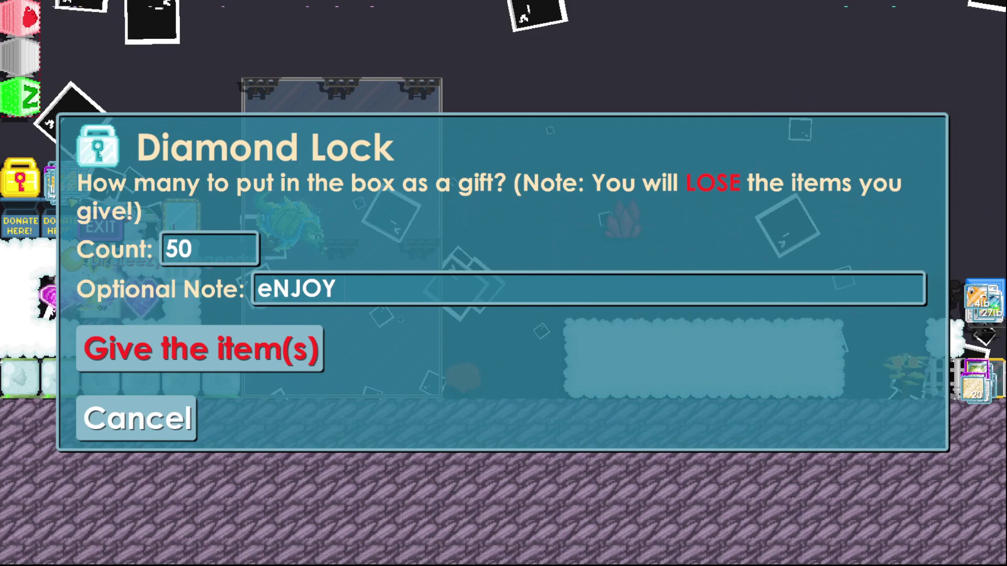
pyautogui.press('BackSpace')
pyautogui.press('BackSpace')
pyautogui.press('BackSpace')
pyautogui.press('BackSpace')
pyautogui.press('BackSpace')
pyautogui.write('Enjoy bri')
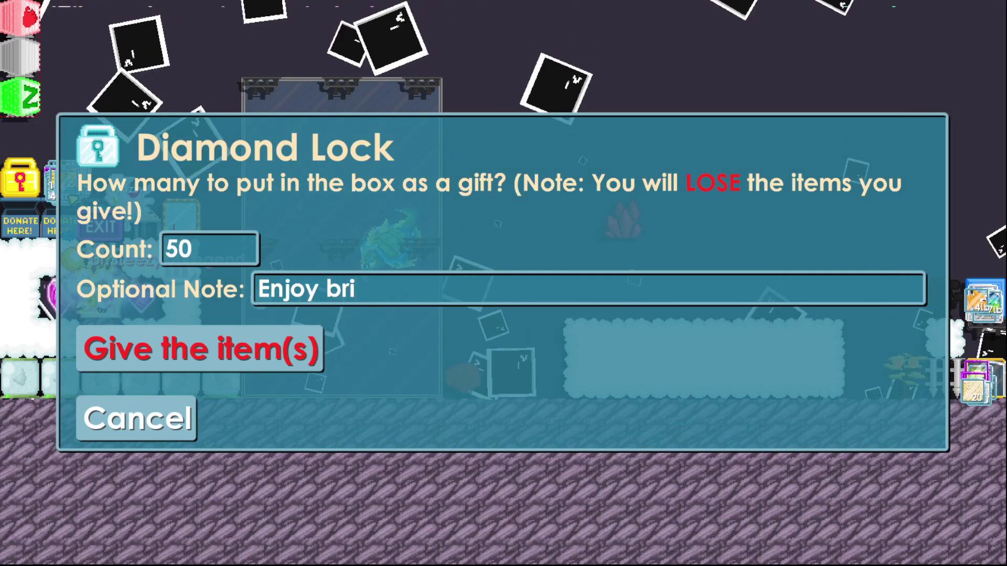
pyautogui.press('BackSpace')
pyautogui.write('o')
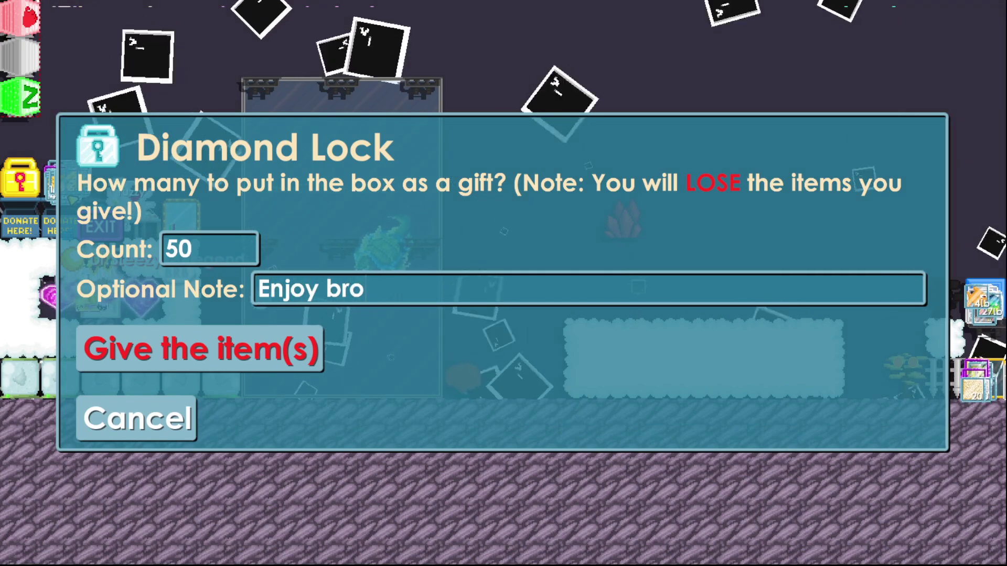
pyautogui.write('ther! (heart)')
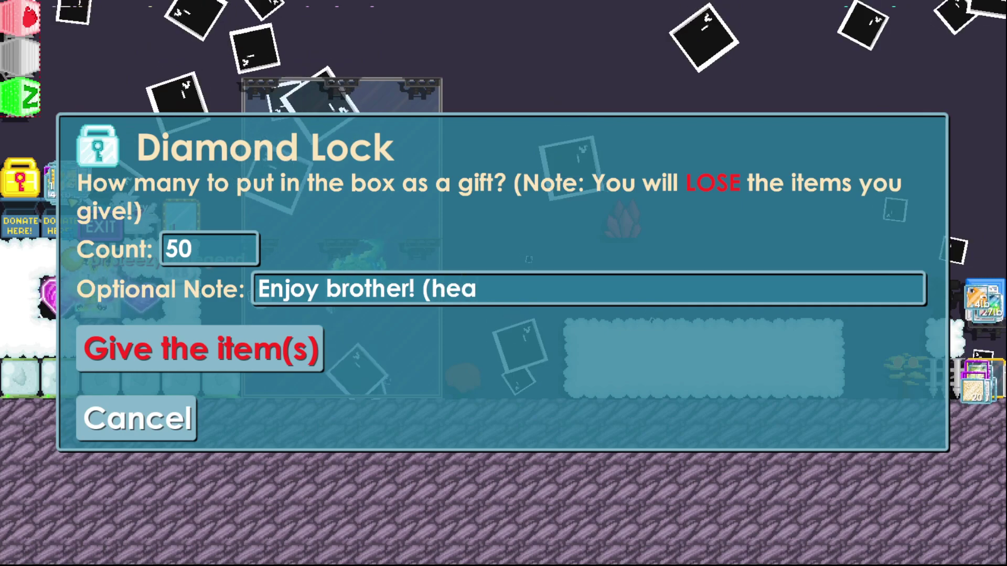
pyautogui.click(200, 348)
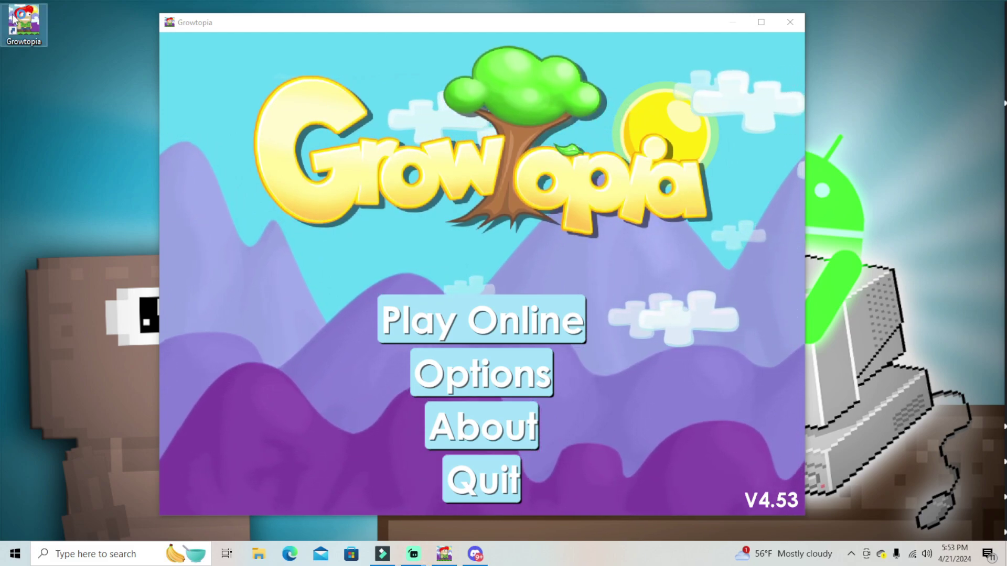
pyautogui.click(440, 321)
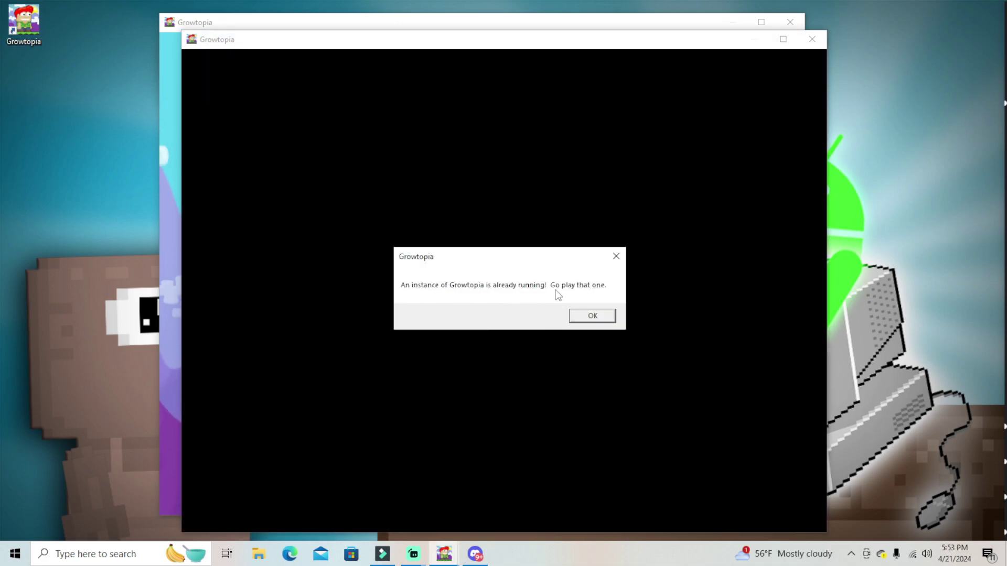
pyautogui.click(583, 316)
pyautogui.click(582, 315)
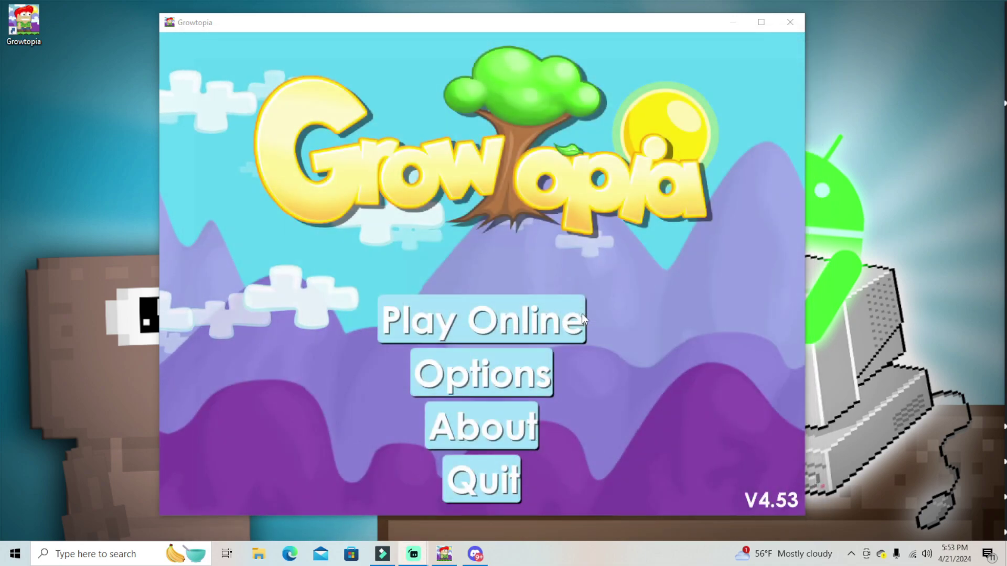
pyautogui.moveTo(447, 31); pyautogui.dragTo(415, 27)
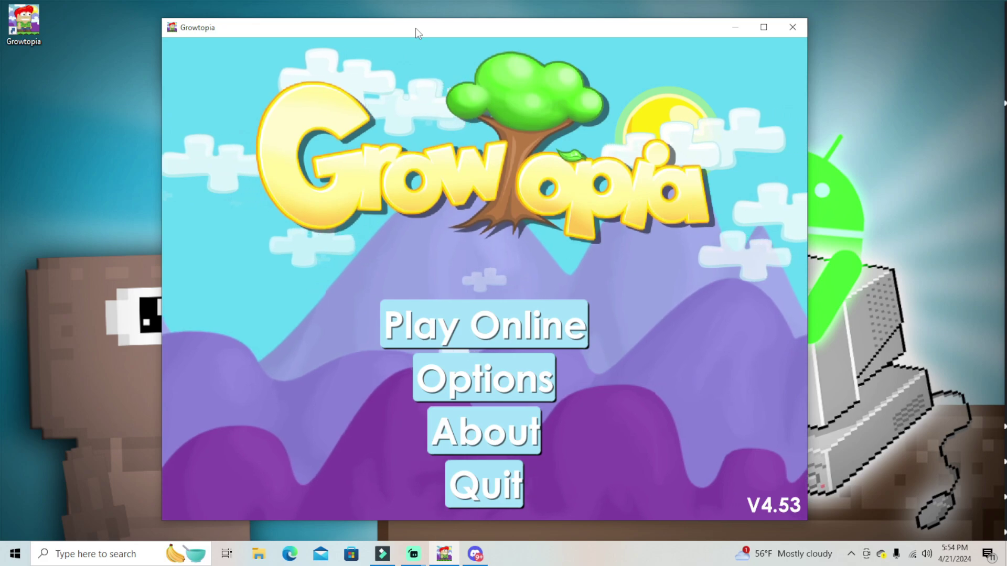
pyautogui.click(290, 554)
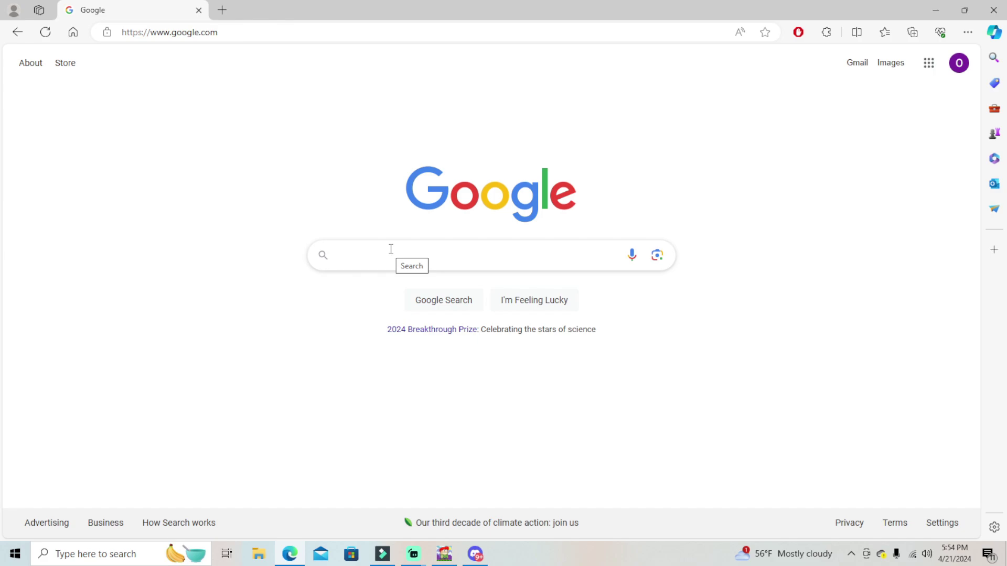
# Search for procexp and open the Sysinternals Process Explorer page
pyautogui.write('Pro')
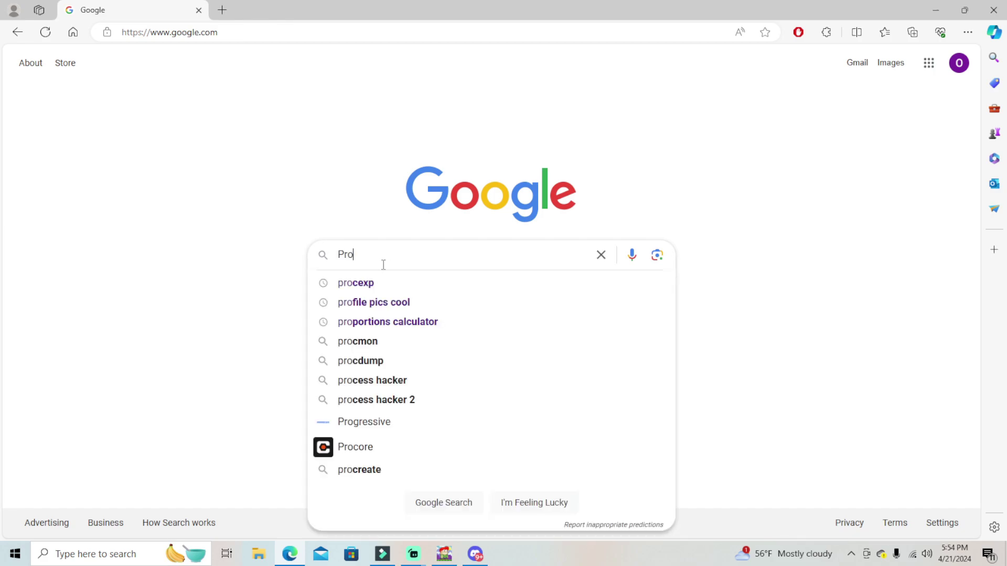
pyautogui.click(362, 283)
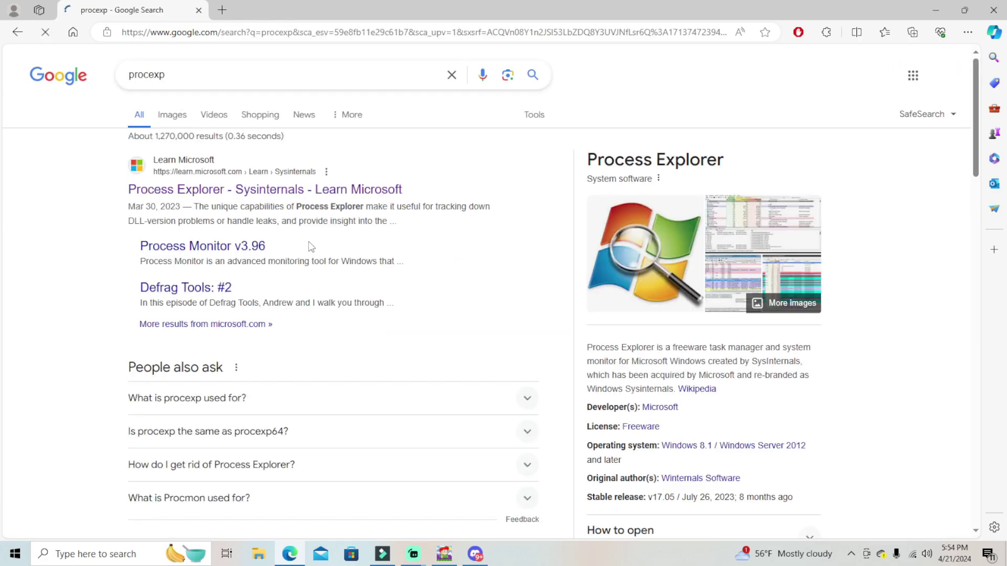
pyautogui.doubleClick(167, 75)
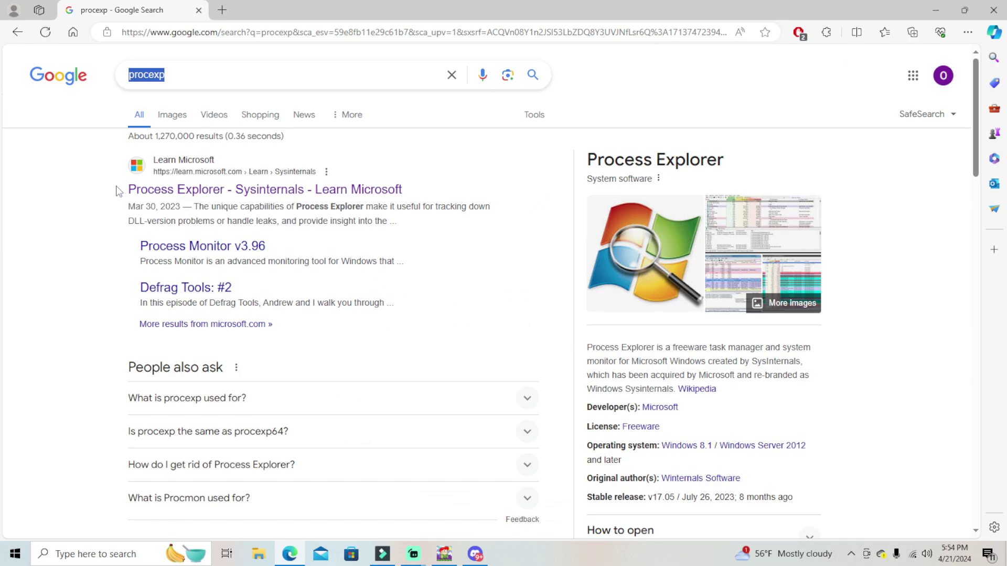
pyautogui.moveTo(118, 192); pyautogui.dragTo(220, 196)
pyautogui.moveTo(310, 196); pyautogui.dragTo(402, 189)
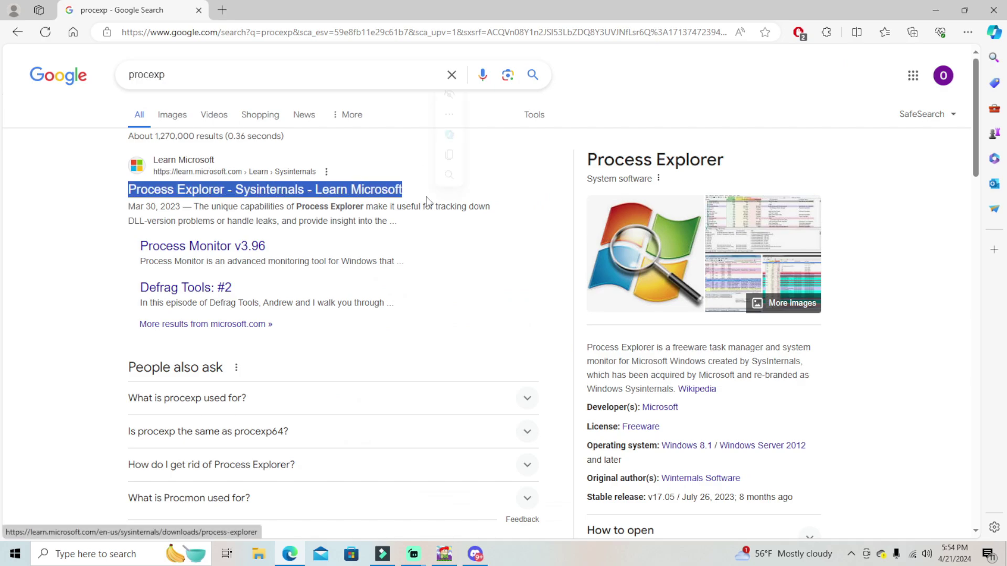
pyautogui.click(241, 190)
# Download ProcessExplorer.zip from the Process Explorer v17.05 page and shrink the browser window
pyautogui.moveTo(261, 266); pyautogui.dragTo(551, 276)
pyautogui.click(484, 273)
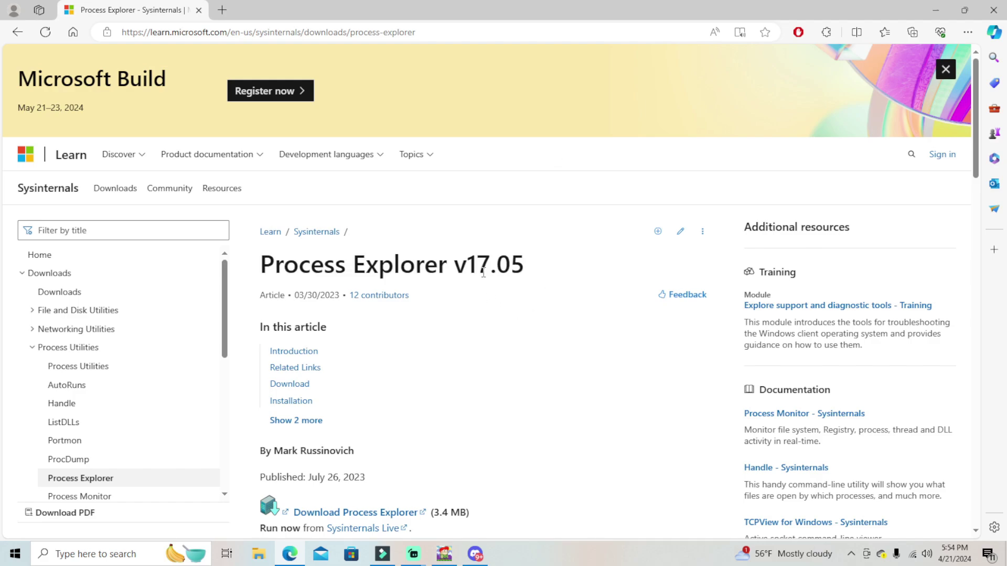
pyautogui.scroll(-3, 516, 273)
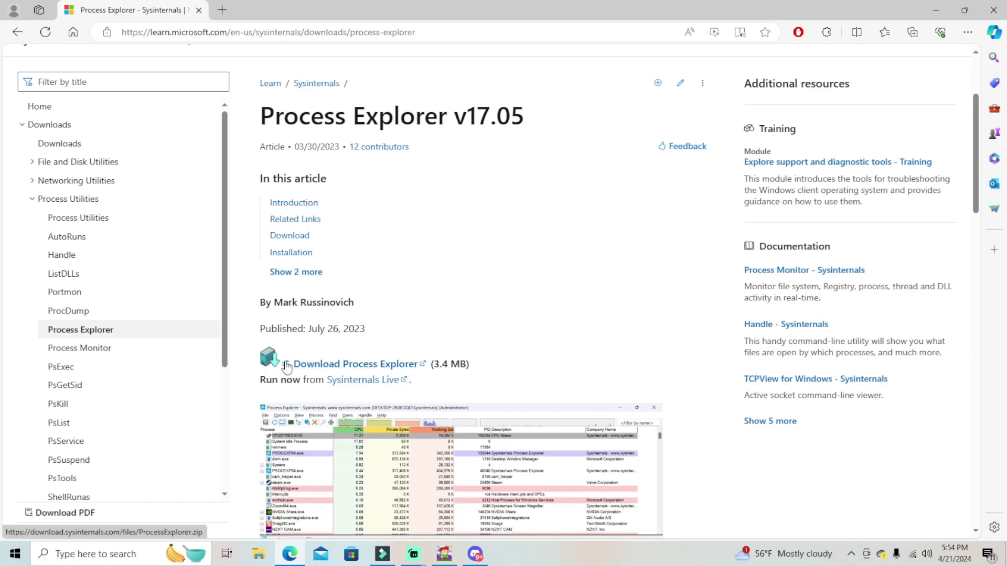
pyautogui.click(302, 366)
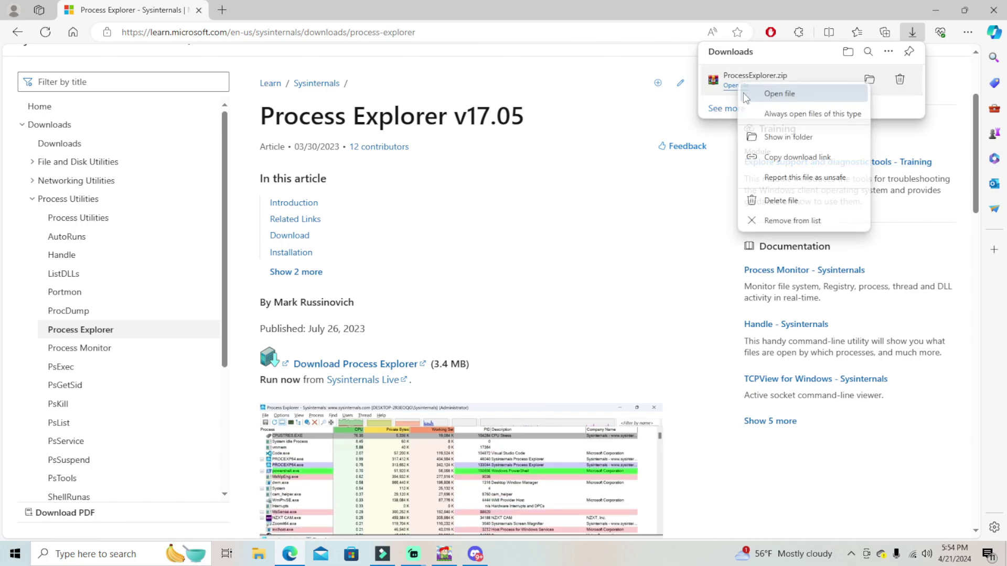
pyautogui.press('Escape')
pyautogui.moveTo(509, 10); pyautogui.dragTo(694, 323)
# Close the browser and game window and arrange the ProcessExplorer archive on the desktop
pyautogui.click(927, 322)
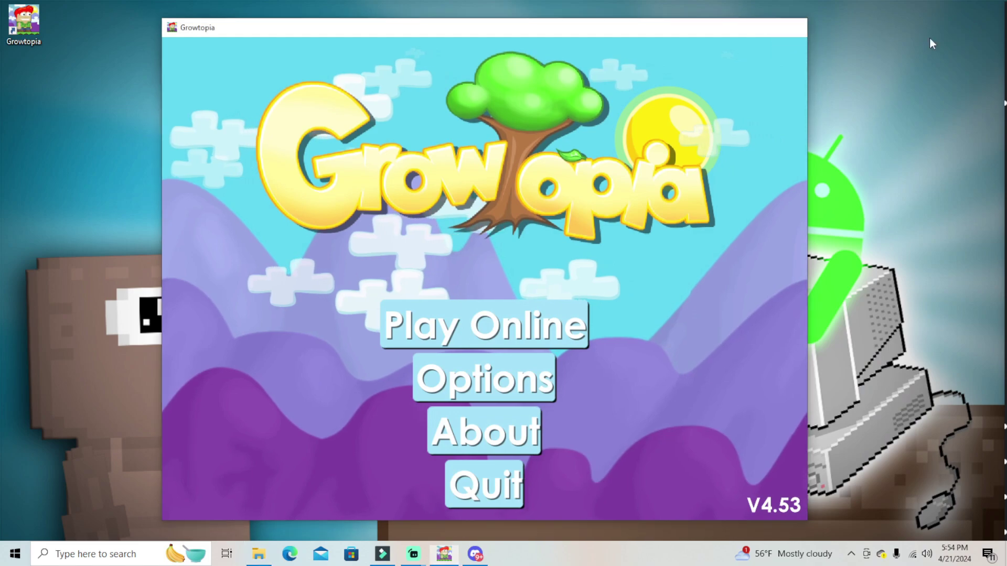
pyautogui.hotkey('alt', 'F4')
pyautogui.moveTo(1005, 94); pyautogui.dragTo(451, 63)
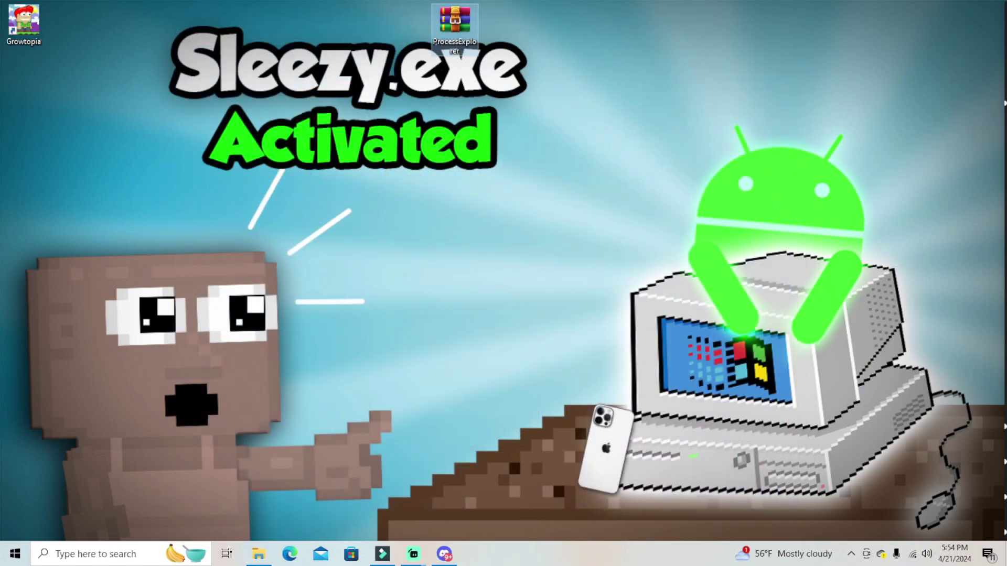
pyautogui.click(413, 554)
pyautogui.moveTo(445, 22); pyautogui.dragTo(451, 220)
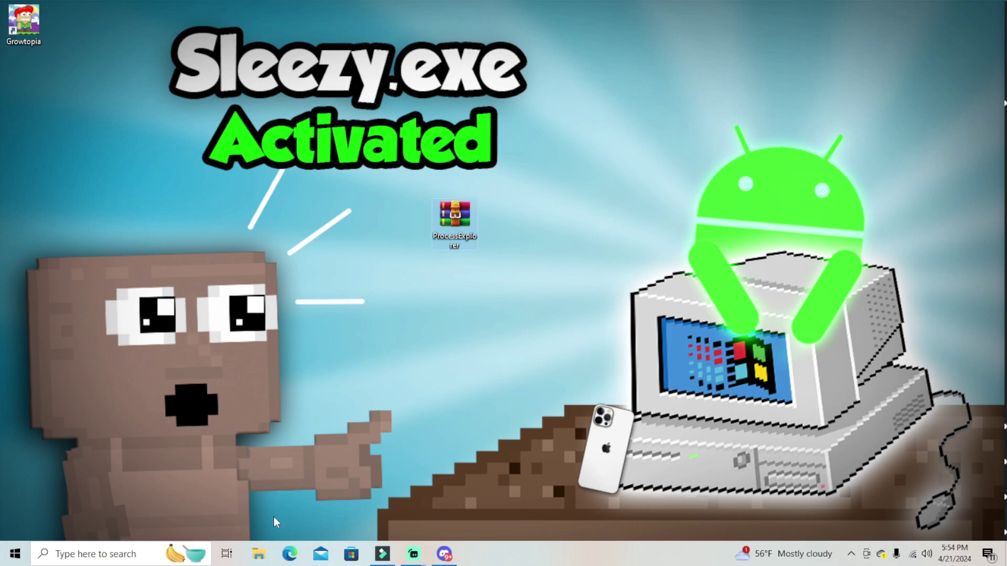
pyautogui.click(267, 548)
pyautogui.moveTo(283, 8); pyautogui.dragTo(401, 232)
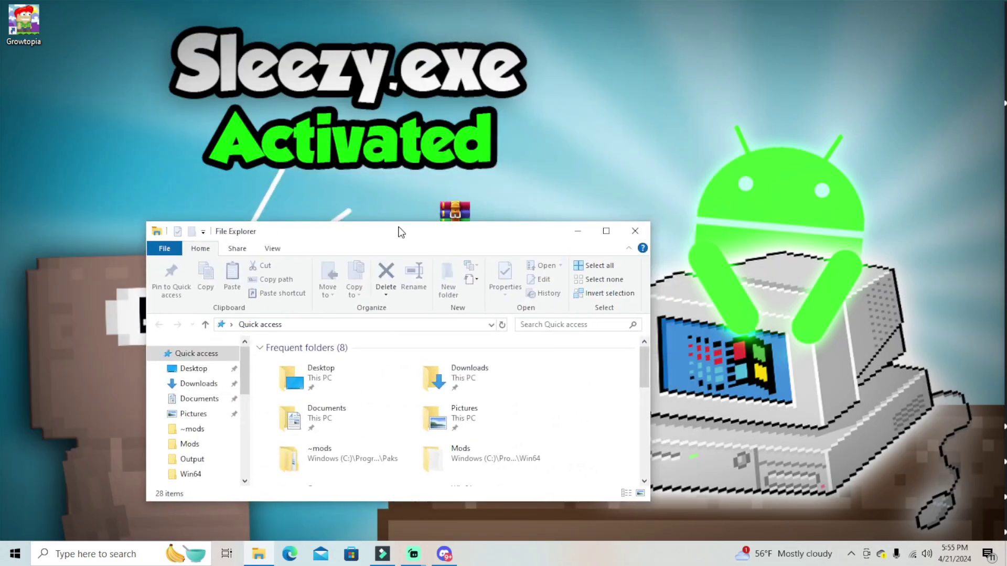
pyautogui.click(634, 231)
pyautogui.moveTo(473, 239); pyautogui.dragTo(469, 270)
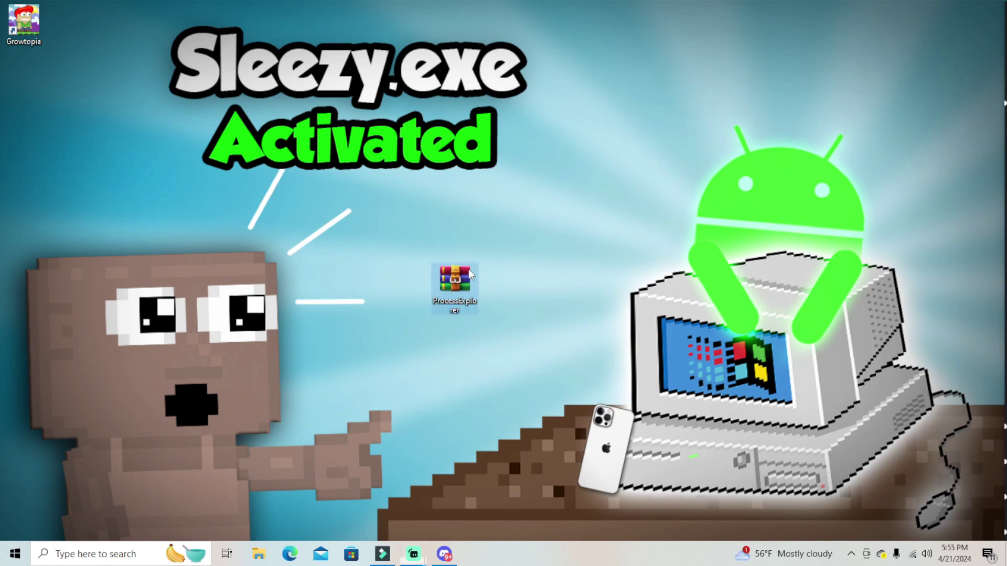
# Extract the archive with WinRAR into Desktop\ProcessExplorer and place the new folder above it
pyautogui.rightClick(460, 297)
pyautogui.click(502, 53)
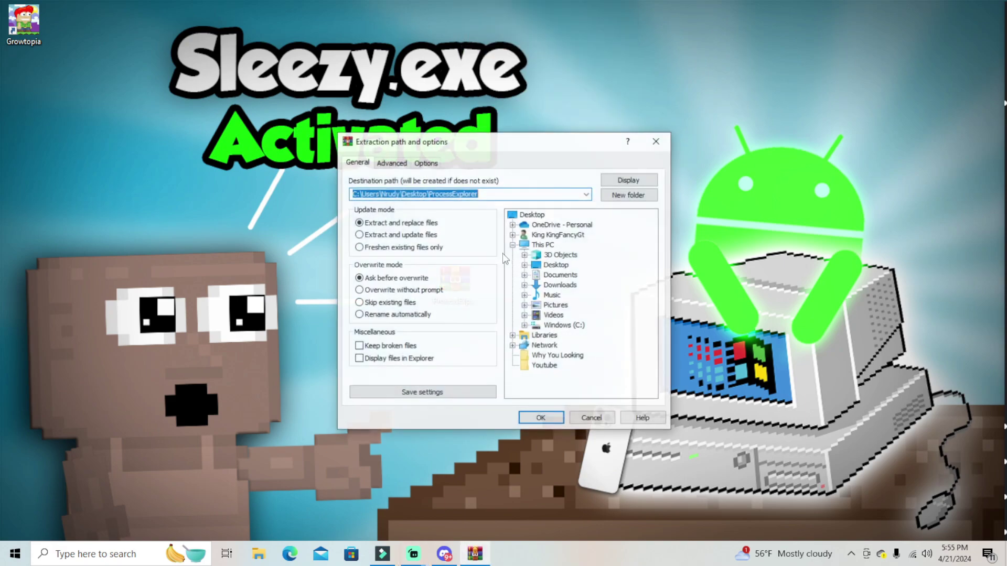
pyautogui.click(529, 419)
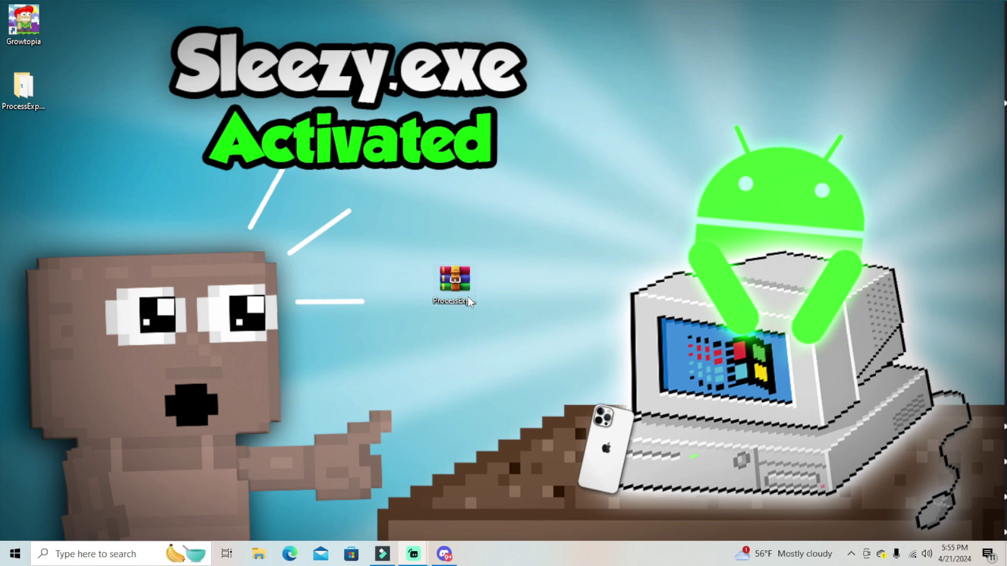
pyautogui.moveTo(628, 219); pyautogui.dragTo(449, 295)
# Delete the ProcessExplorer archive and open the extracted ProcessExplorer folder
pyautogui.press('Delete')
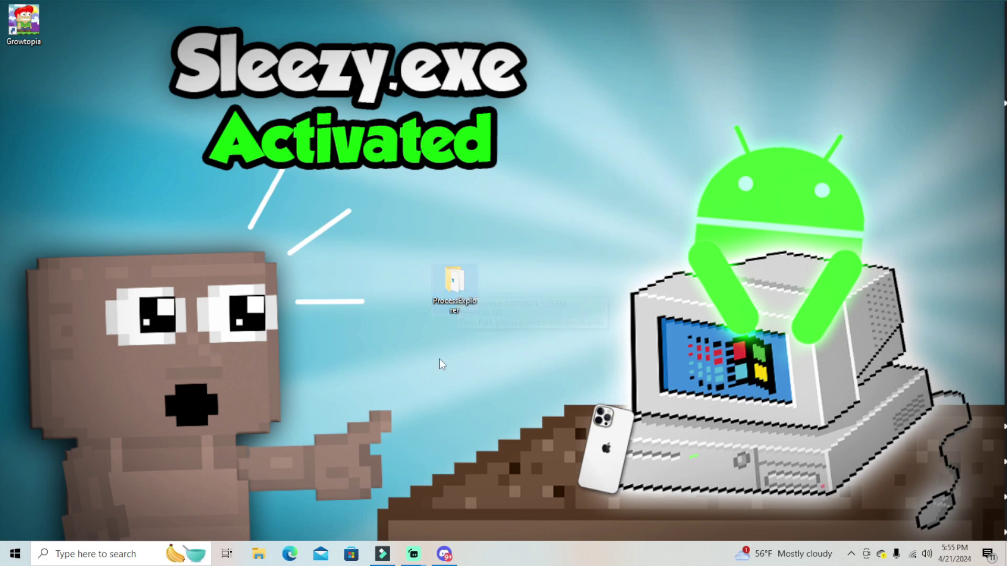
pyautogui.doubleClick(455, 286)
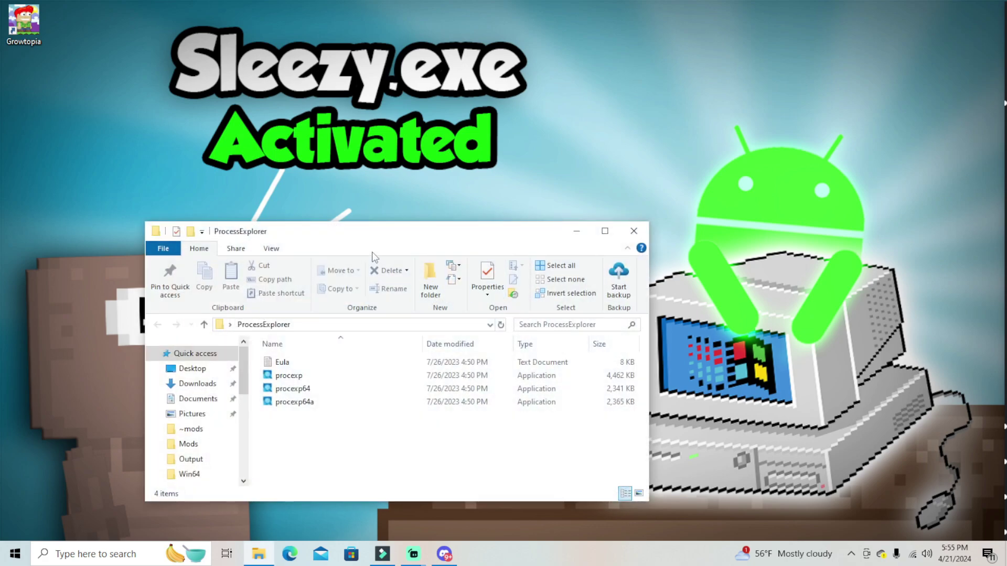
pyautogui.moveTo(422, 237); pyautogui.dragTo(426, 70)
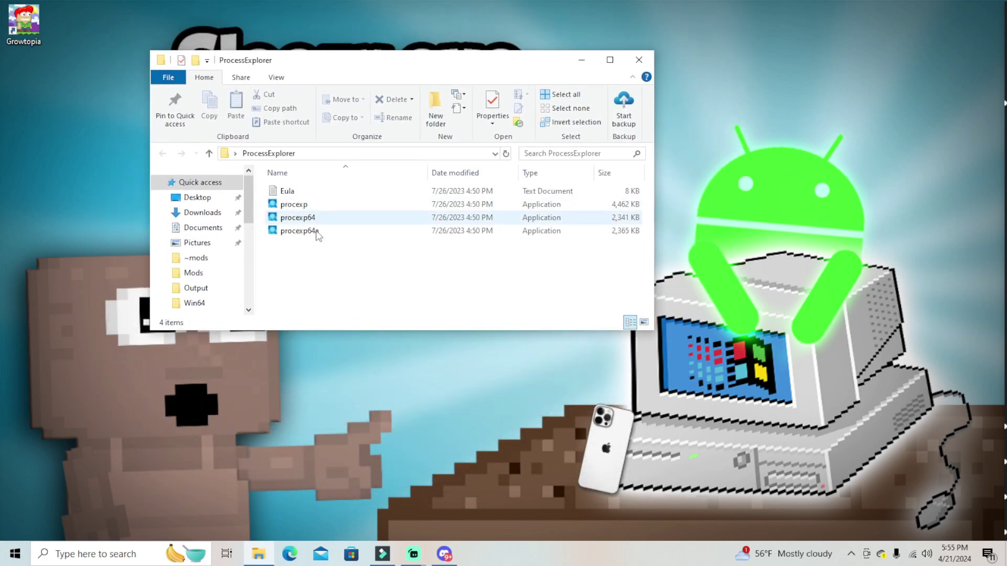
pyautogui.moveTo(329, 269); pyautogui.dragTo(363, 221)
# Pick out procexp among the Process Explorer executables and launch it
pyautogui.click(337, 262)
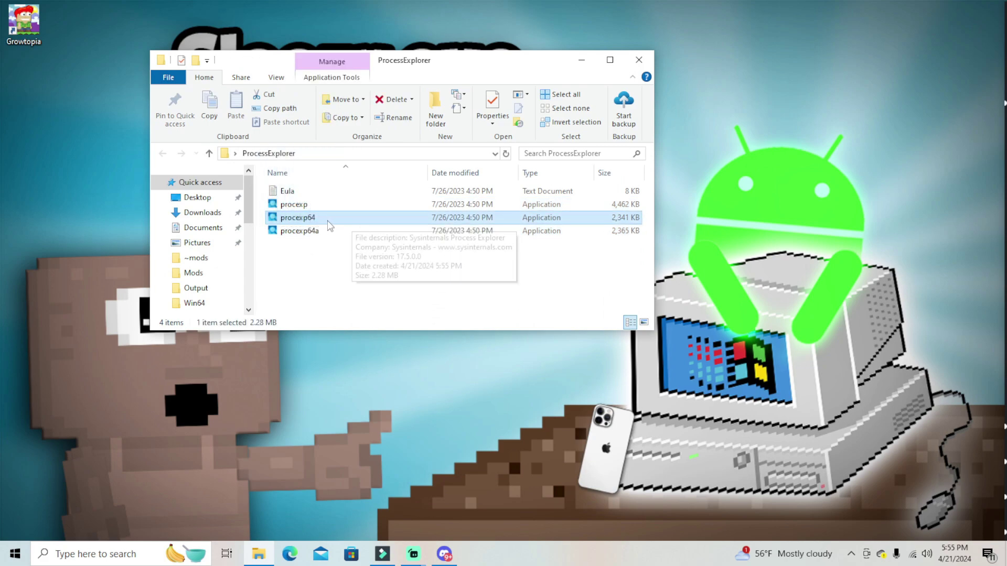
pyautogui.moveTo(292, 237); pyautogui.dragTo(350, 233)
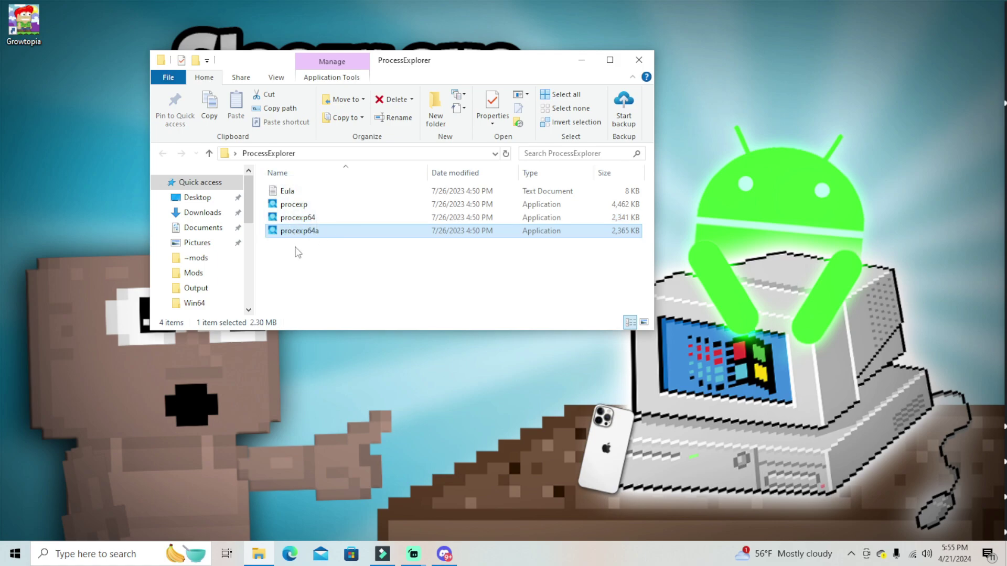
pyautogui.moveTo(294, 250); pyautogui.dragTo(340, 237)
pyautogui.click(319, 252)
pyautogui.click(277, 228)
pyautogui.moveTo(297, 210)
pyautogui.mouseDown()
pyautogui.moveTo(344, 186)
pyautogui.moveTo(293, 213)
pyautogui.mouseUp()
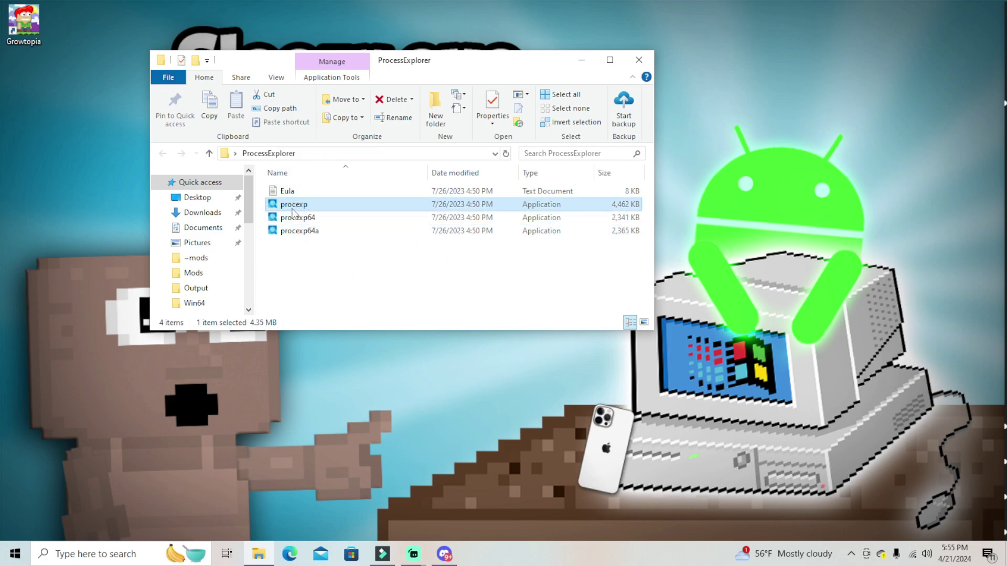
pyautogui.doubleClick(296, 207)
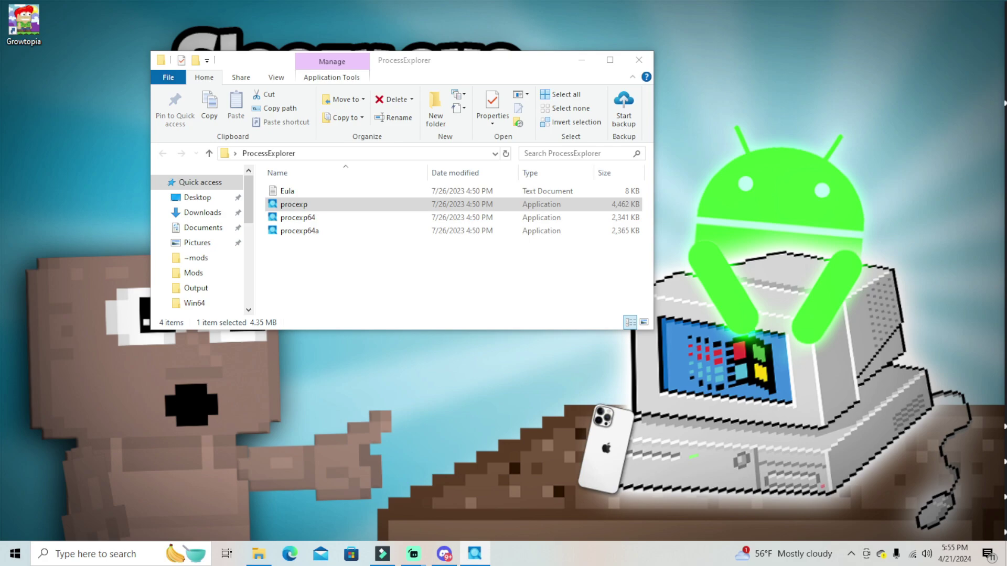
# Maximize Process Explorer and toggle the lower handles pane off and back on
pyautogui.moveTo(972, 51); pyautogui.dragTo(584, 57)
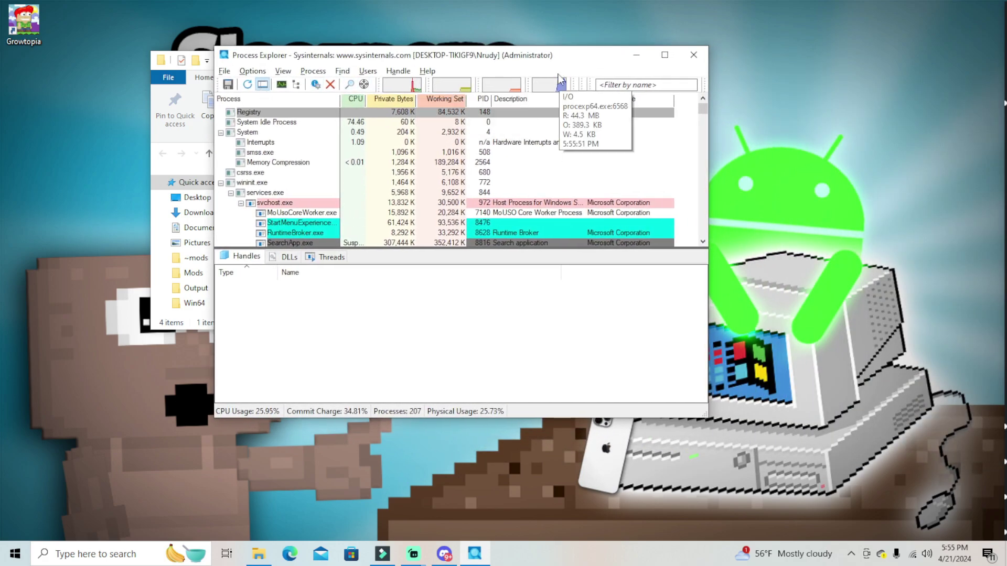
pyautogui.doubleClick(583, 55)
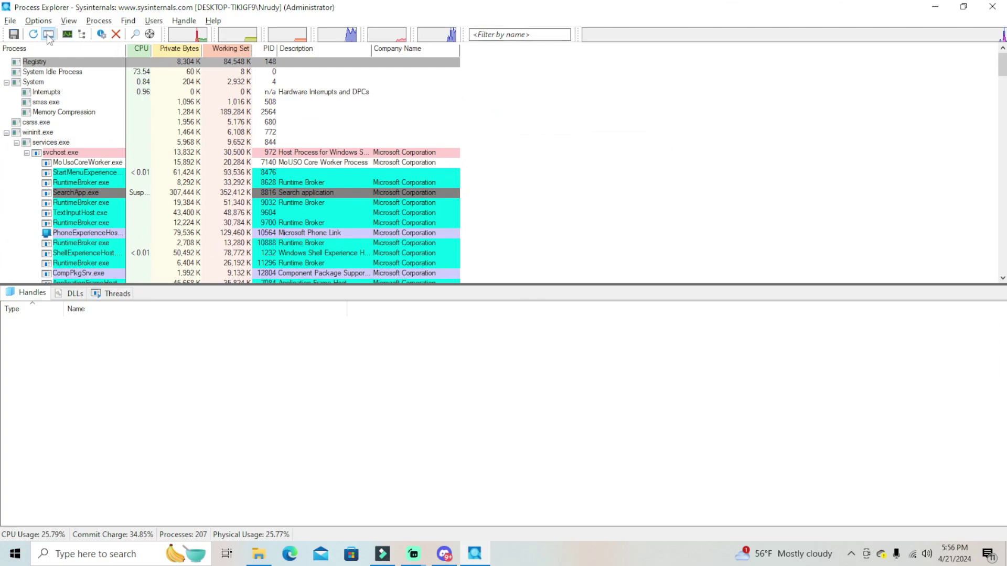
pyautogui.click(48, 36)
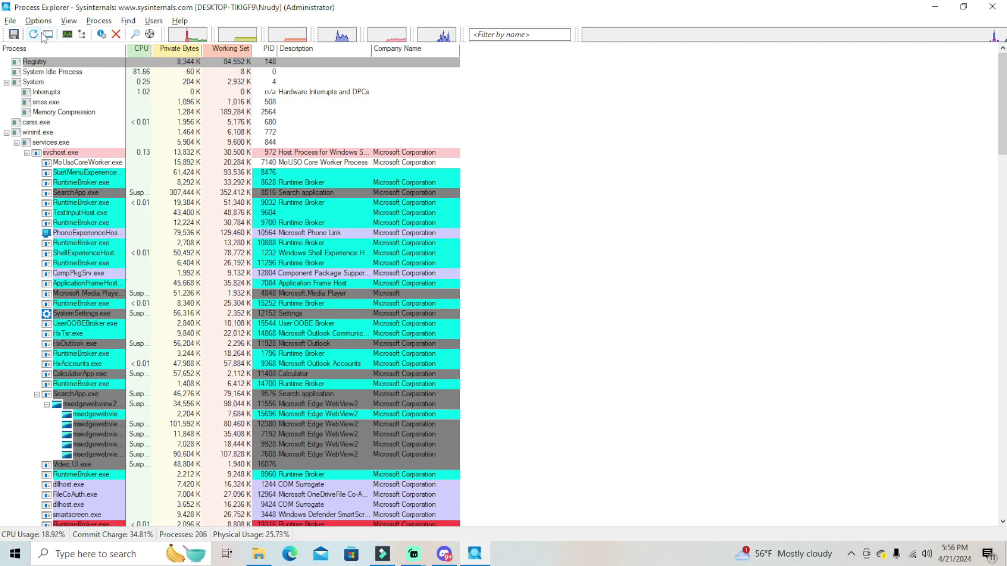
pyautogui.click(48, 35)
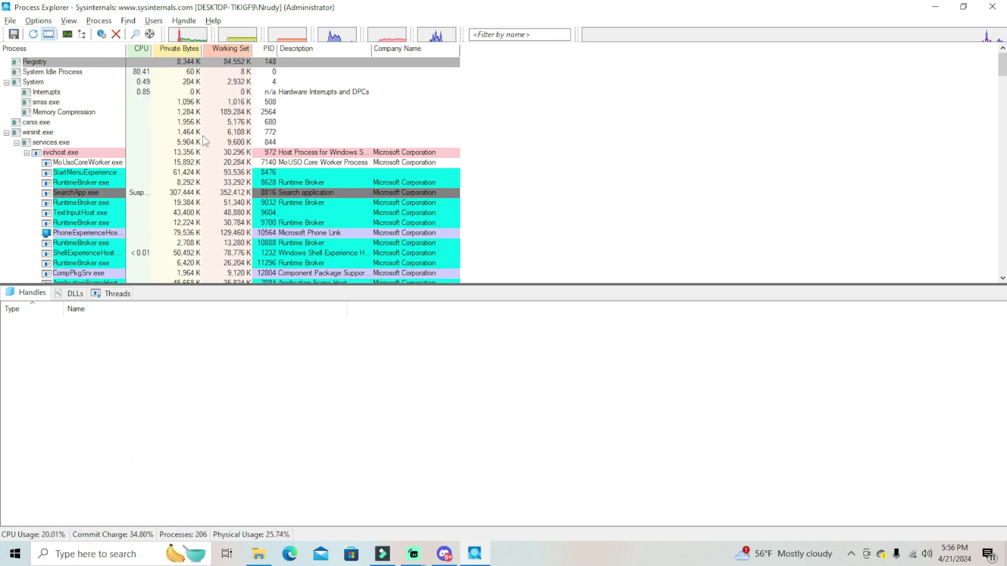
pyautogui.scroll(-5, 139, 133)
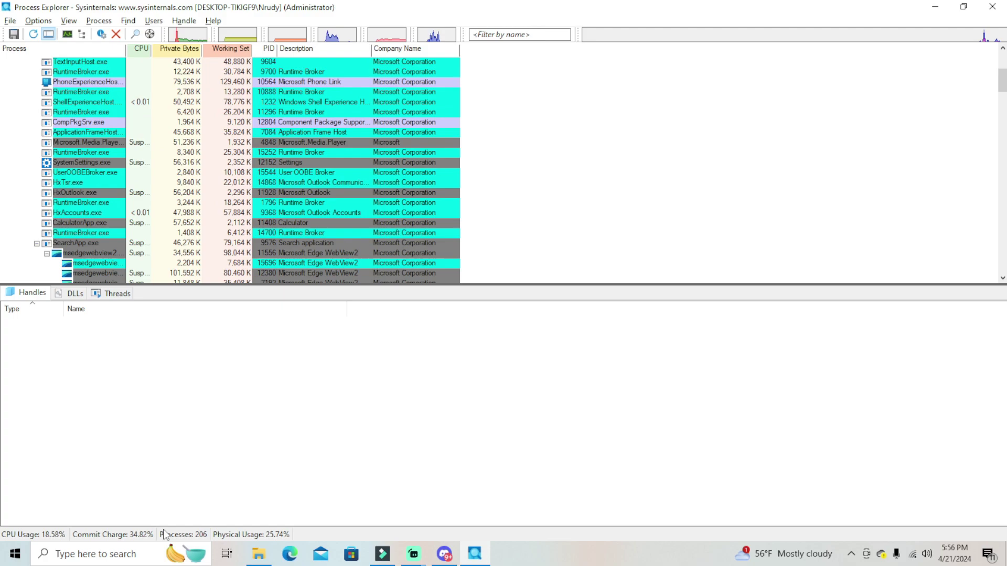
# Launch Growtopia via a taskbar search for 'gro', then return to Process Explorer
pyautogui.click(128, 555)
pyautogui.write('gro')
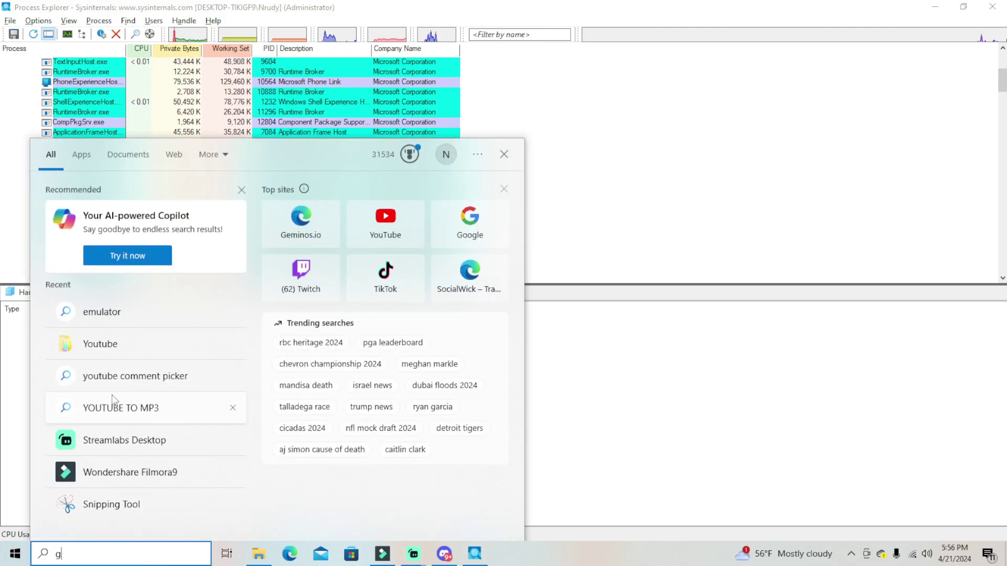
pyautogui.click(145, 212)
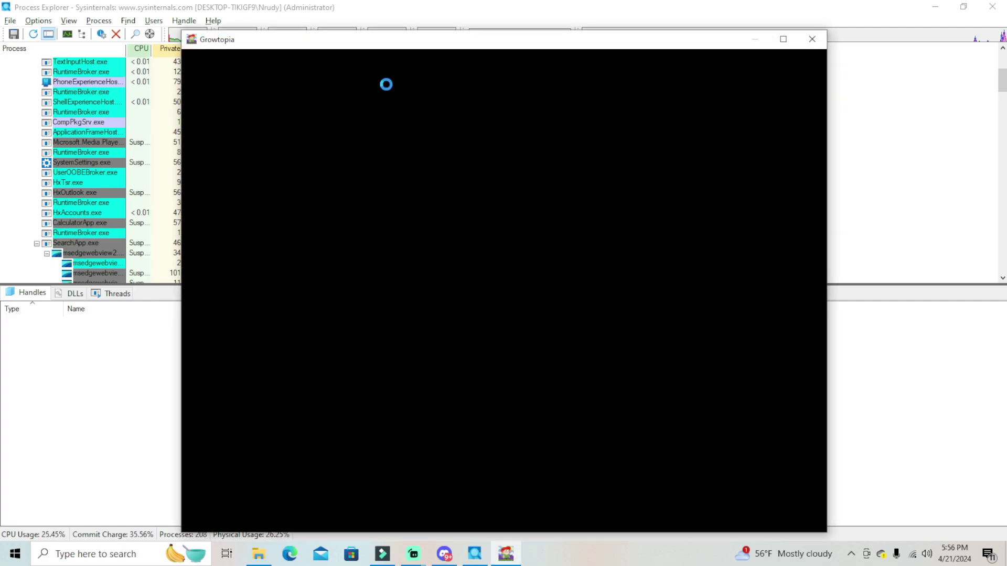
pyautogui.moveTo(426, 48); pyautogui.dragTo(374, 49)
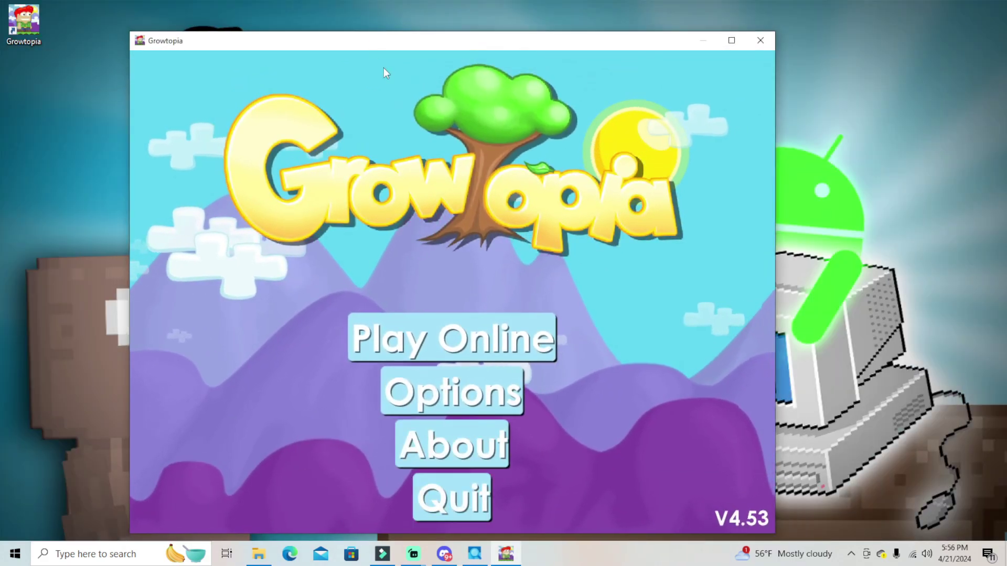
pyautogui.click(478, 555)
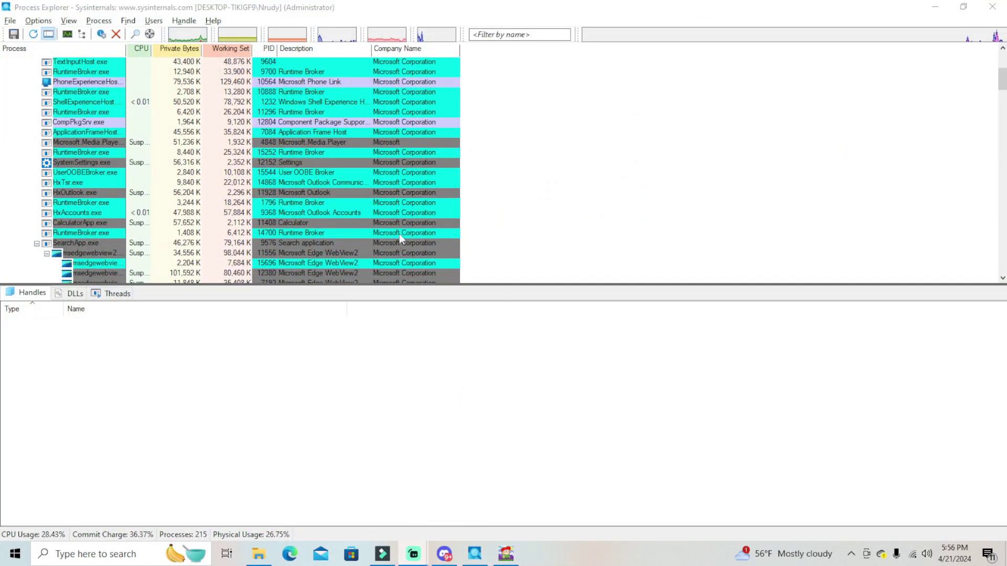
# Select Growtopia.exe (PID 8992) and show its open handles in the lower pane
pyautogui.scroll(-7, 183, 153)
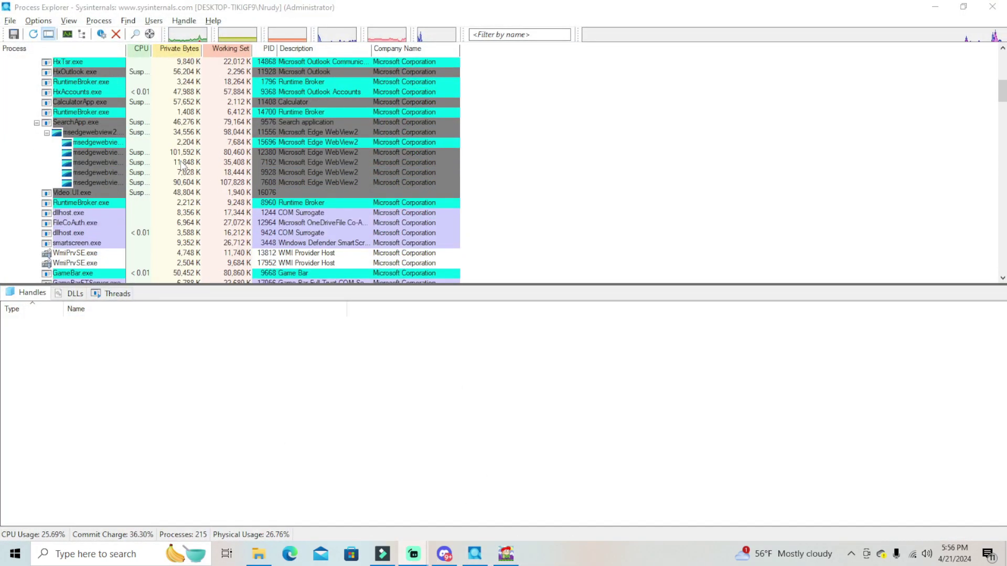
pyautogui.scroll(-15, 250, 140)
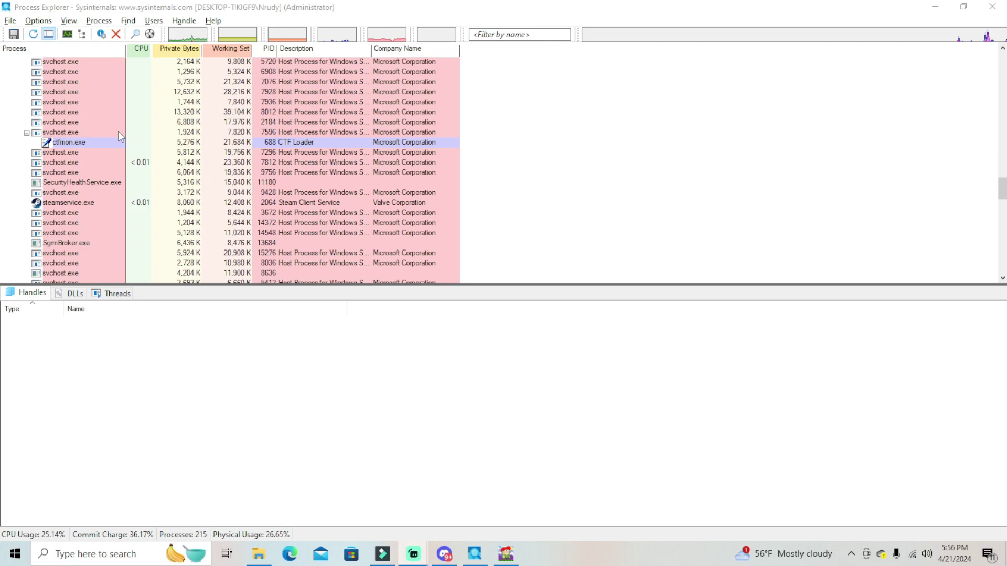
pyautogui.scroll(-15, 143, 219)
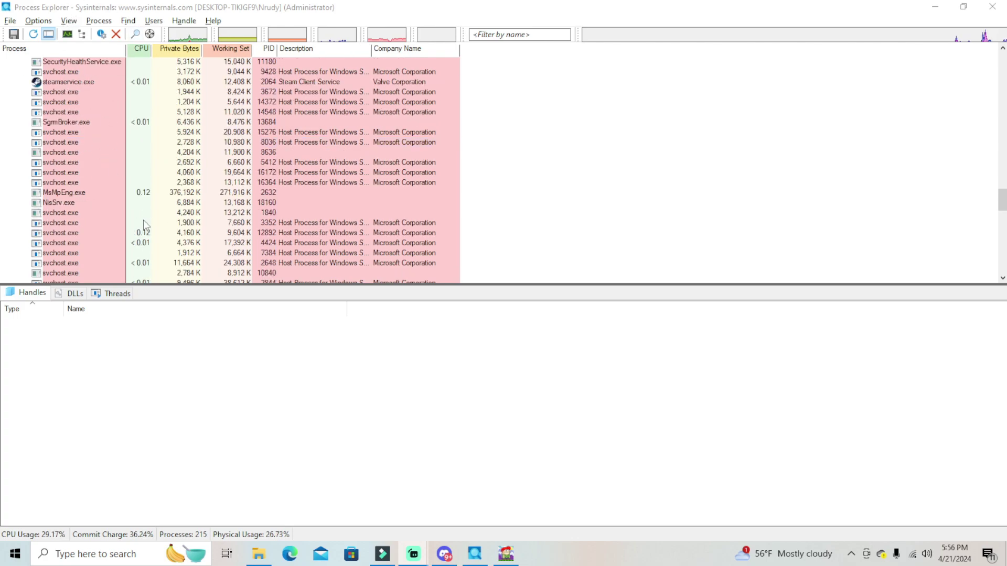
pyautogui.scroll(-3, 74, 197)
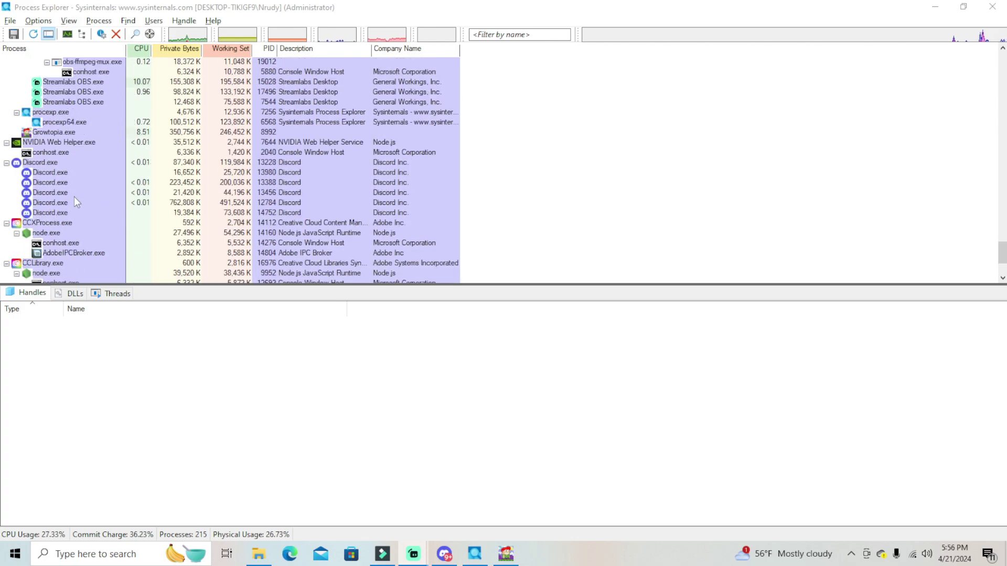
pyautogui.click(59, 134)
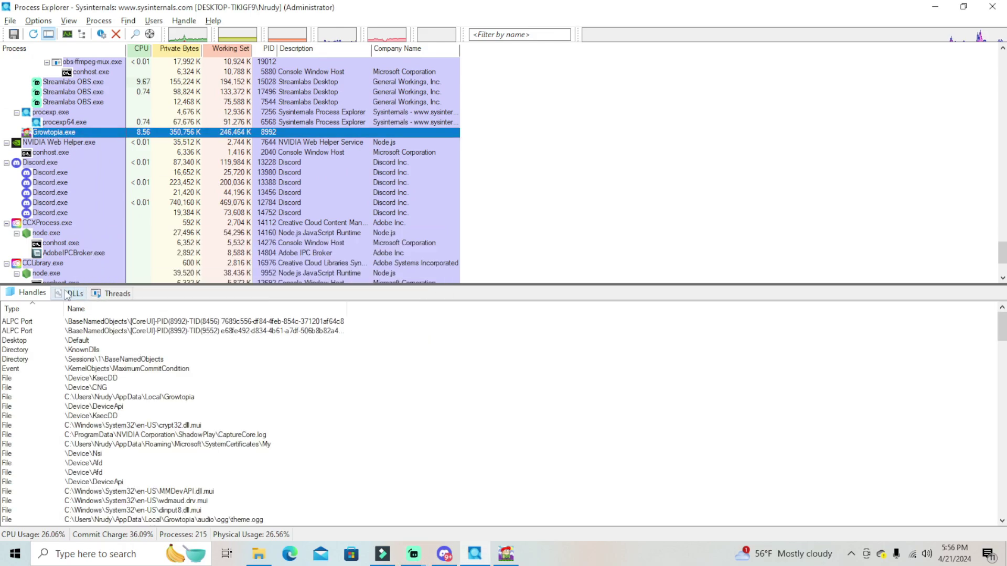
pyautogui.click(34, 297)
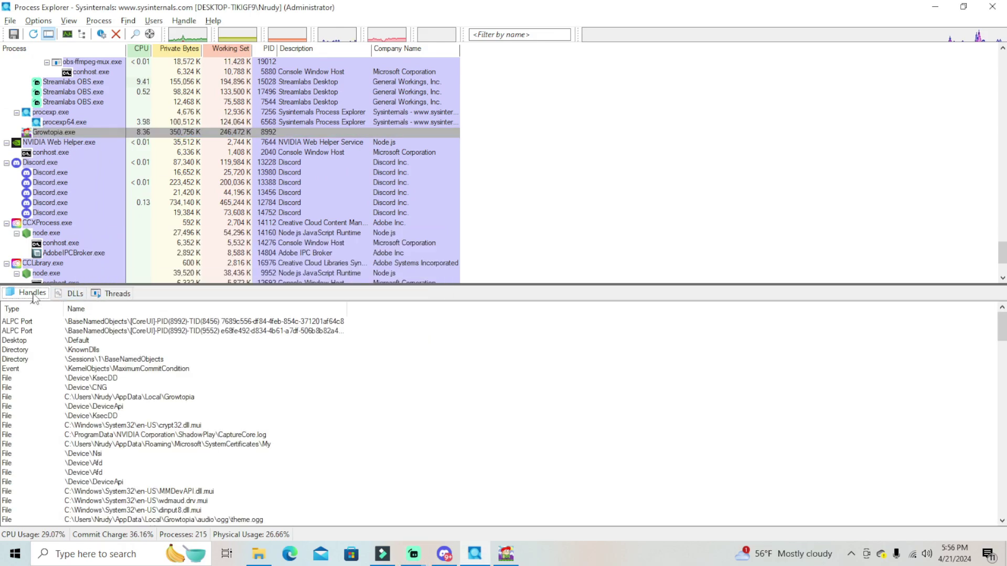
pyautogui.click(73, 293)
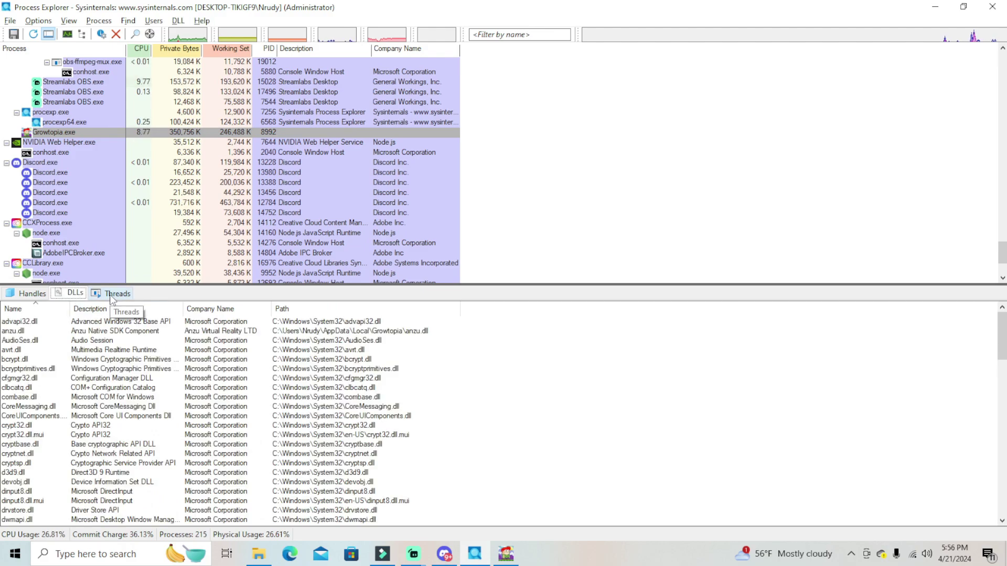
pyautogui.click(111, 294)
pyautogui.click(33, 293)
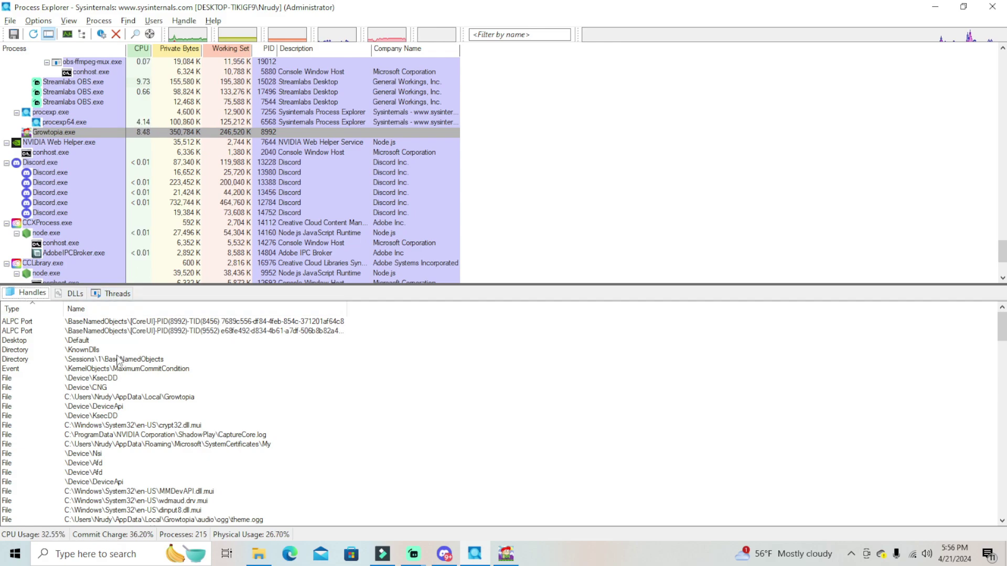
# Locate the two \Sessions\1\BaseNamedObjects\Growtopia mutant handles, then reselect Growtopia.exe
pyautogui.scroll(-20, 49, 389)
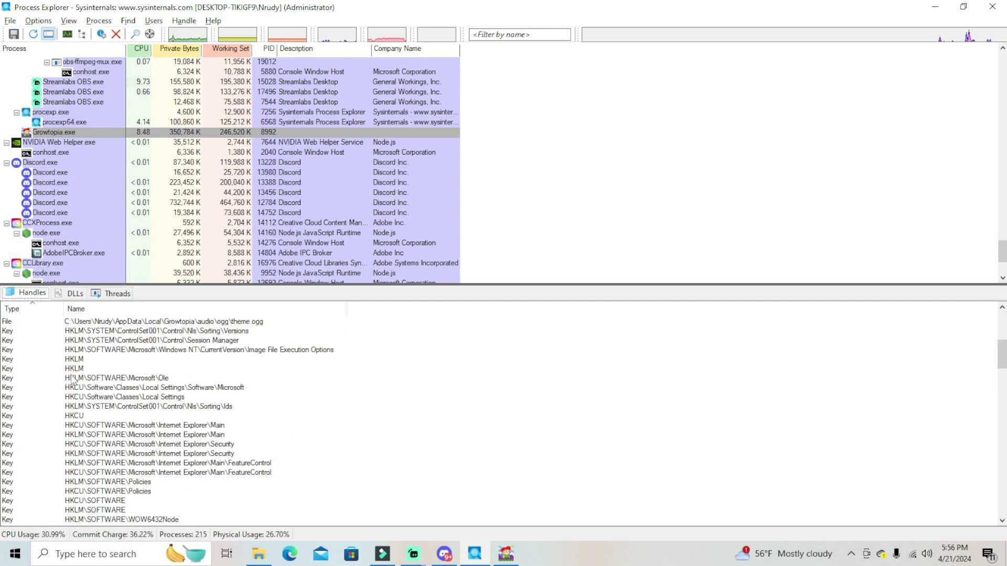
pyautogui.scroll(4, 71, 392)
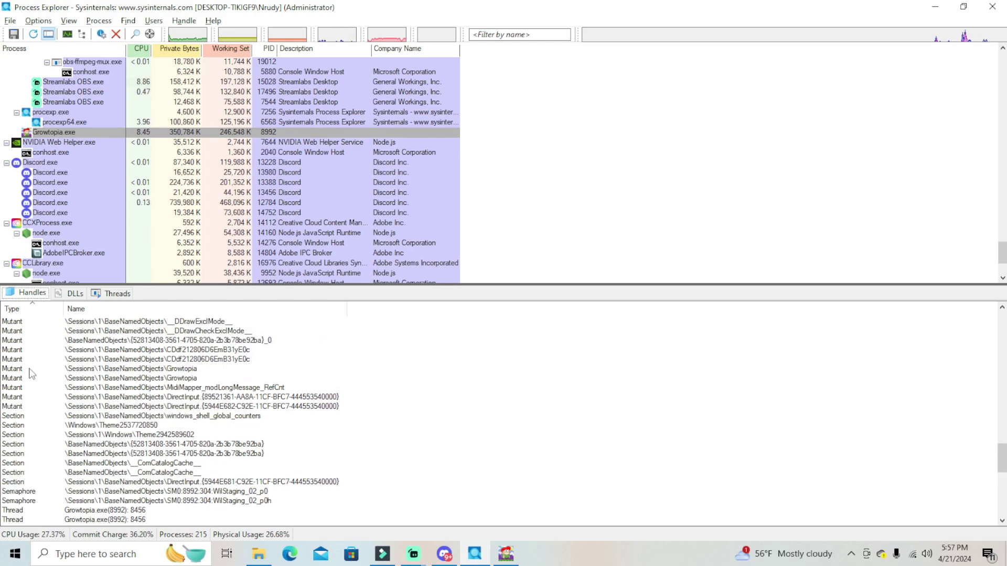
pyautogui.click(182, 372)
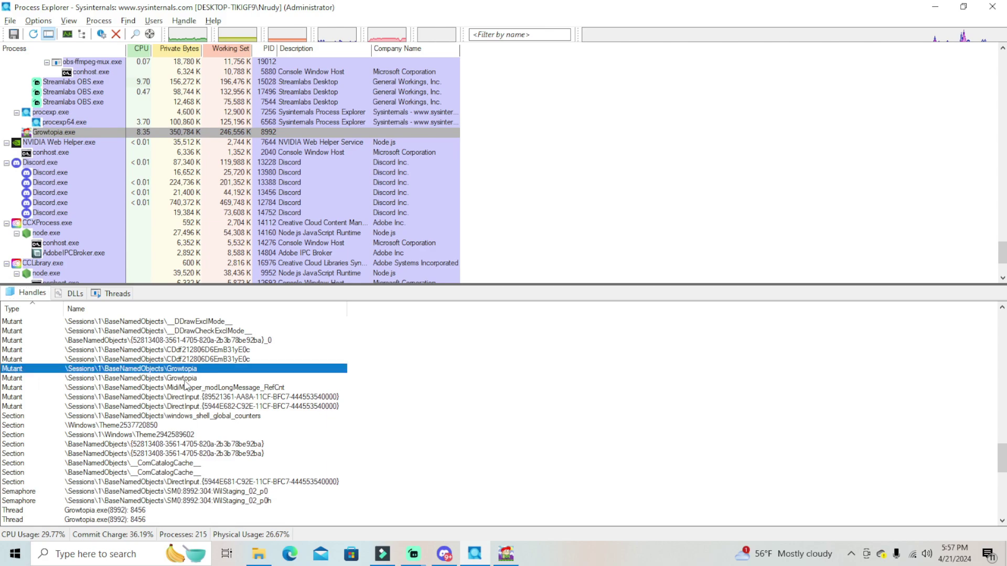
pyautogui.click(183, 380)
pyautogui.click(182, 371)
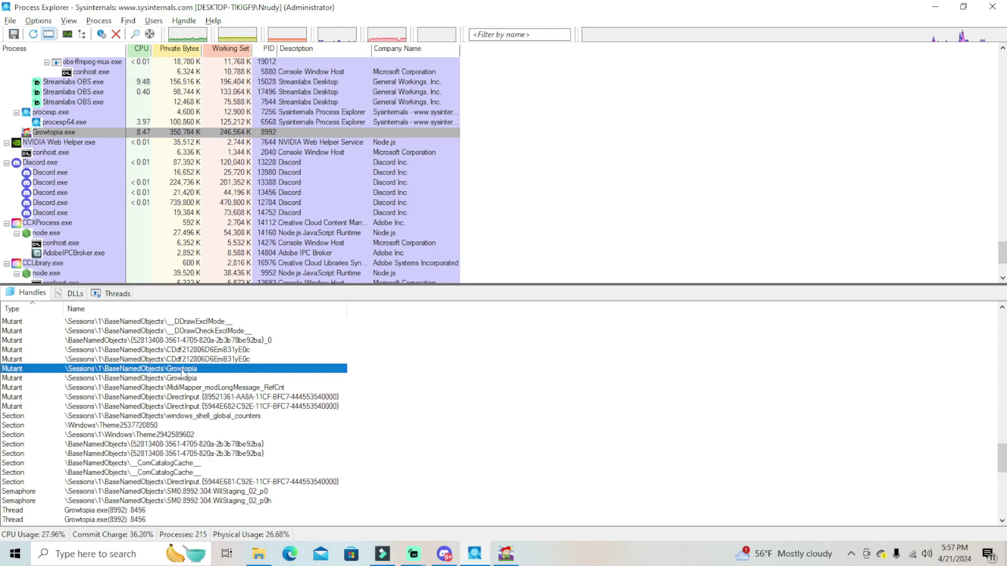
pyautogui.click(78, 134)
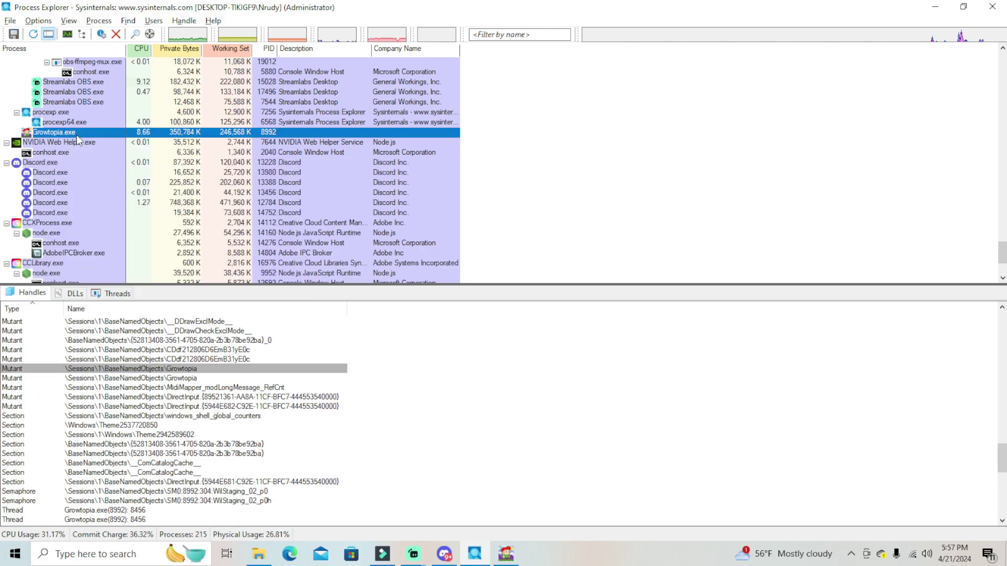
# Suspend Growtopia.exe and close the first Growtopia mutant handle
pyautogui.rightClick(78, 135)
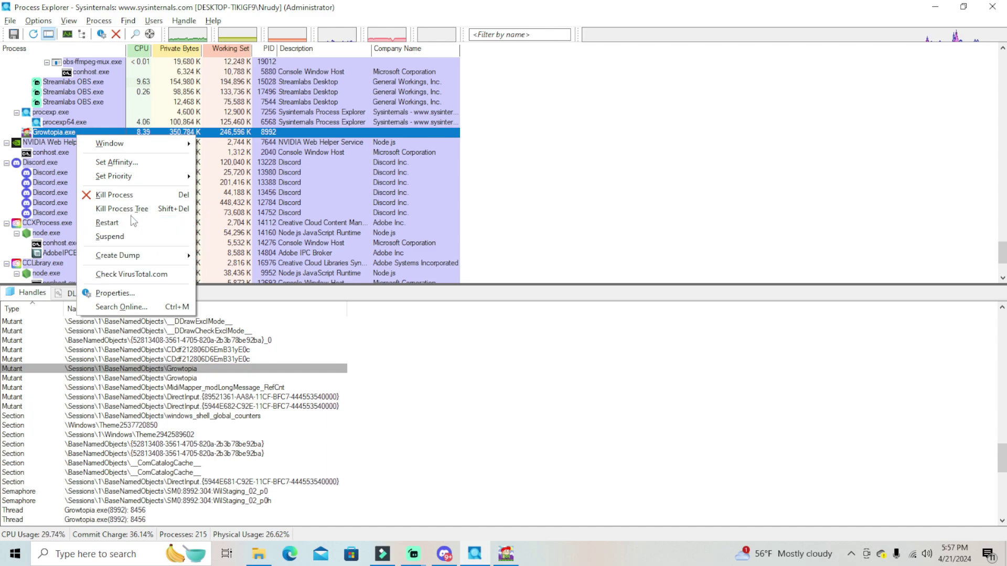
pyautogui.click(131, 238)
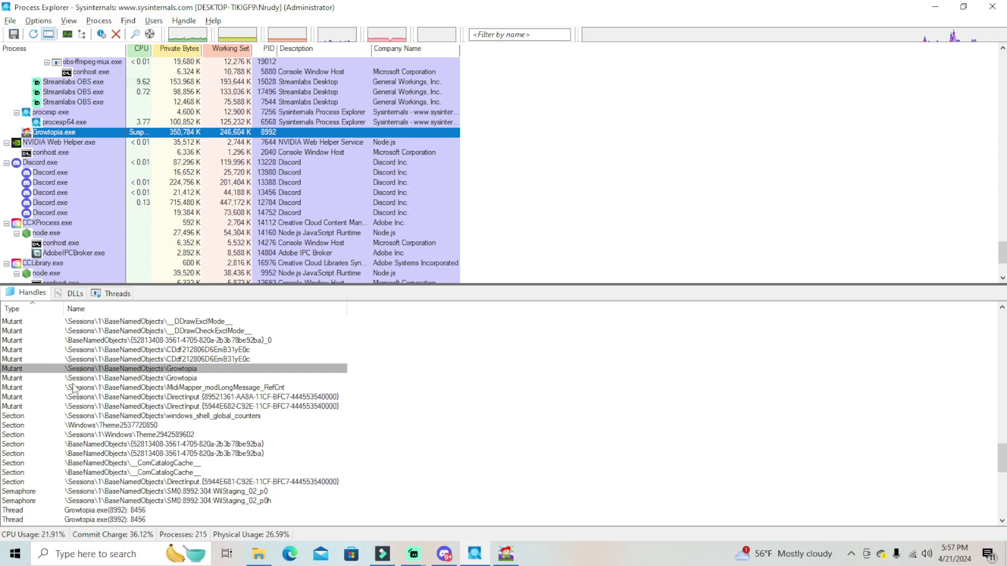
pyautogui.click(58, 378)
pyautogui.press('Up')
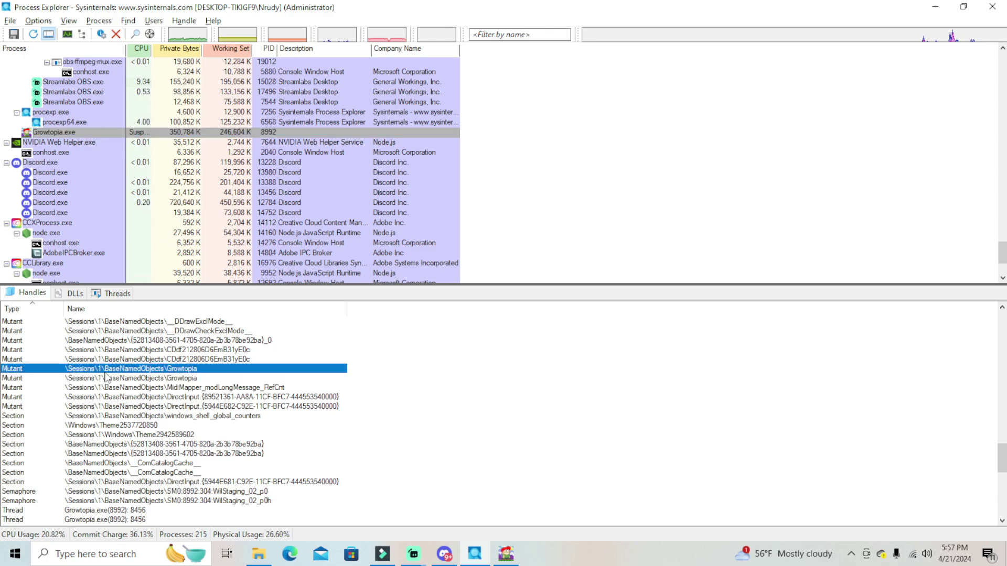
pyautogui.rightClick(105, 375)
pyautogui.click(133, 379)
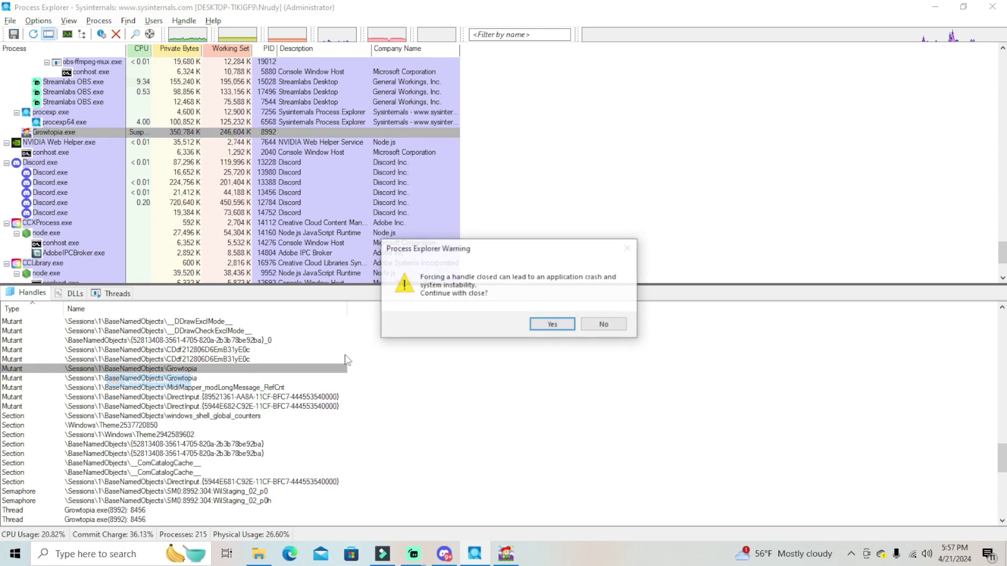
pyautogui.click(539, 326)
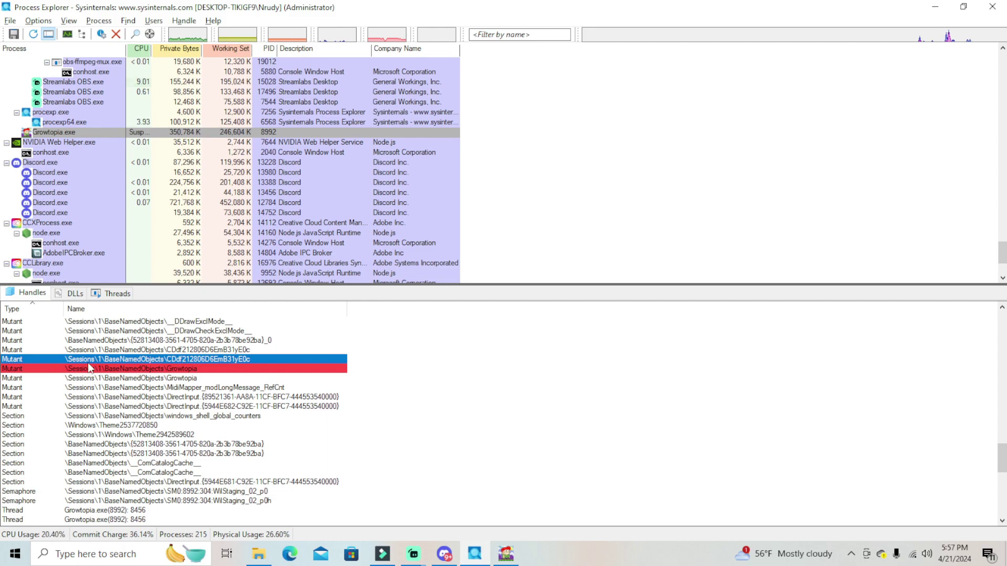
# Close the remaining Growtopia mutant handle
pyautogui.click(123, 369)
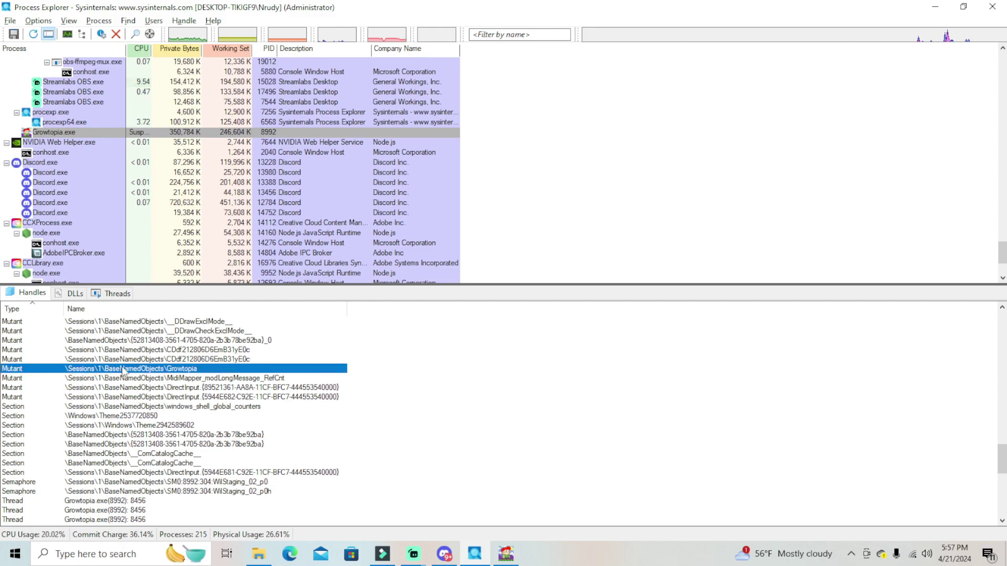
pyautogui.rightClick(122, 369)
pyautogui.click(152, 373)
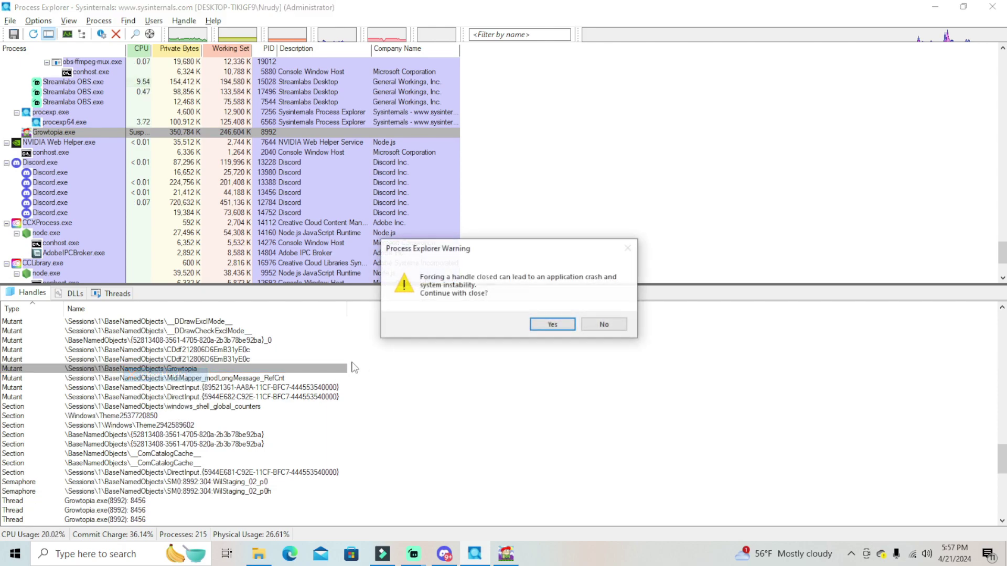
pyautogui.click(552, 325)
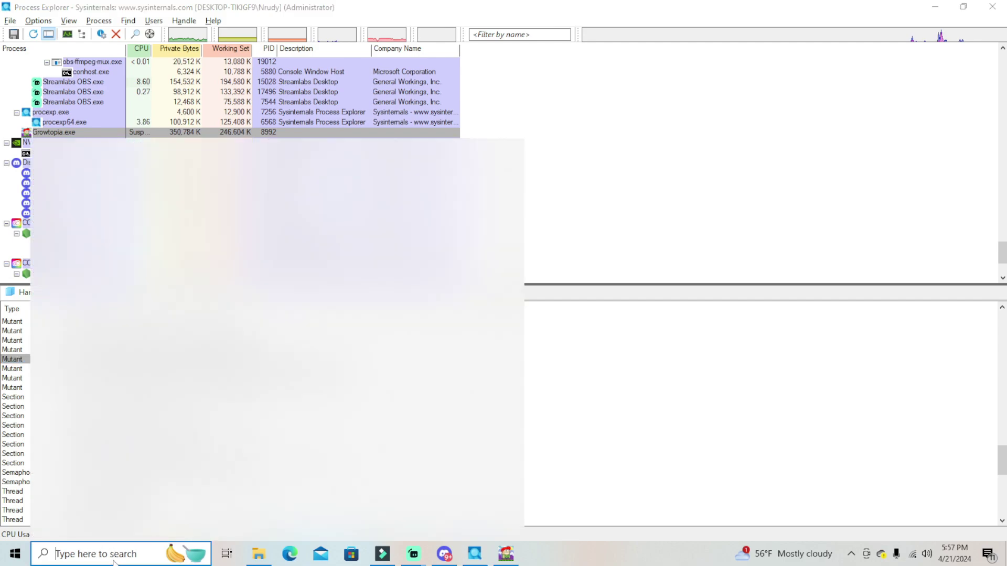
# Launch a second Growtopia instance and resume the suspended Growtopia.exe
pyautogui.click(93, 553)
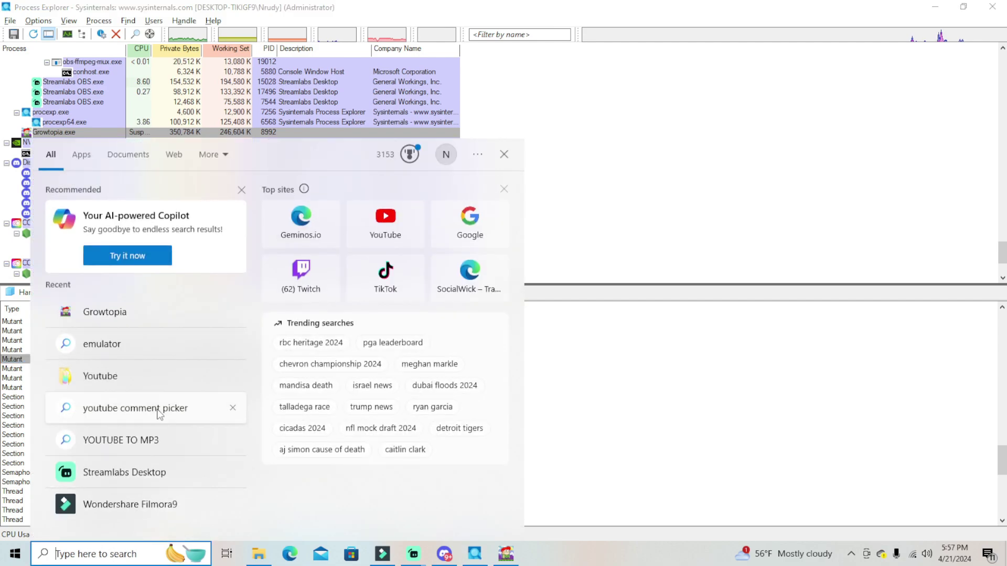
pyautogui.click(124, 313)
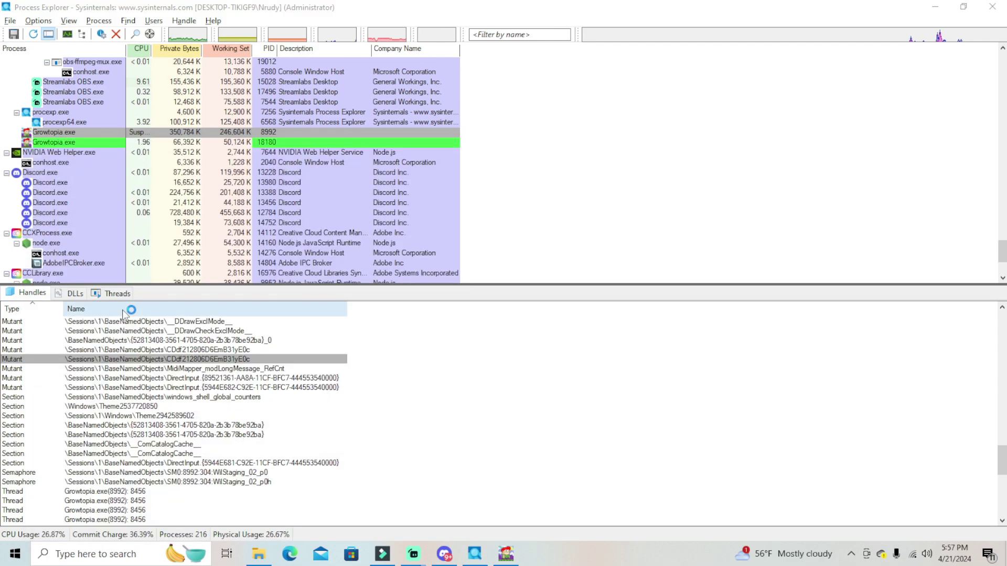
pyautogui.click(96, 132)
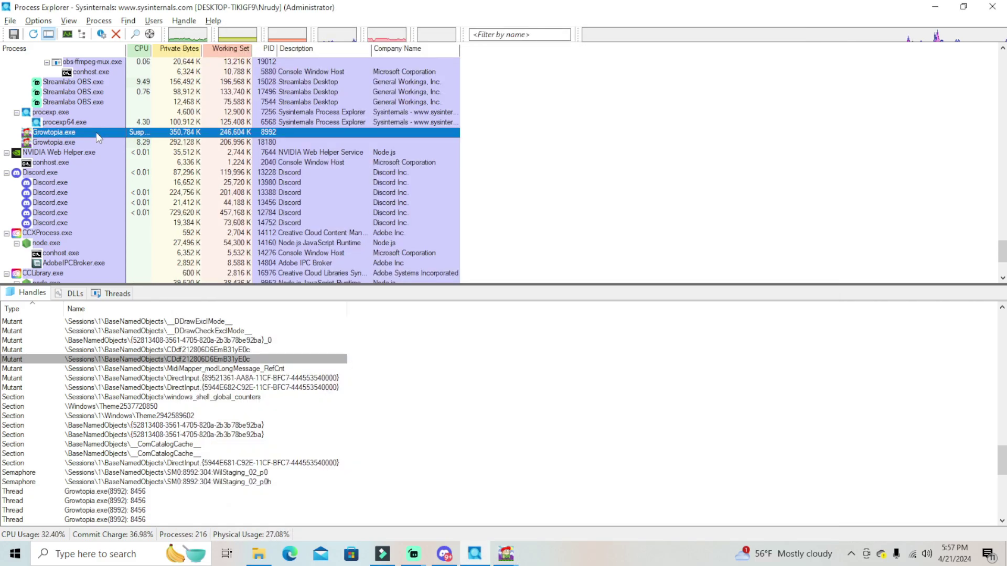
pyautogui.scroll(1, 96, 132)
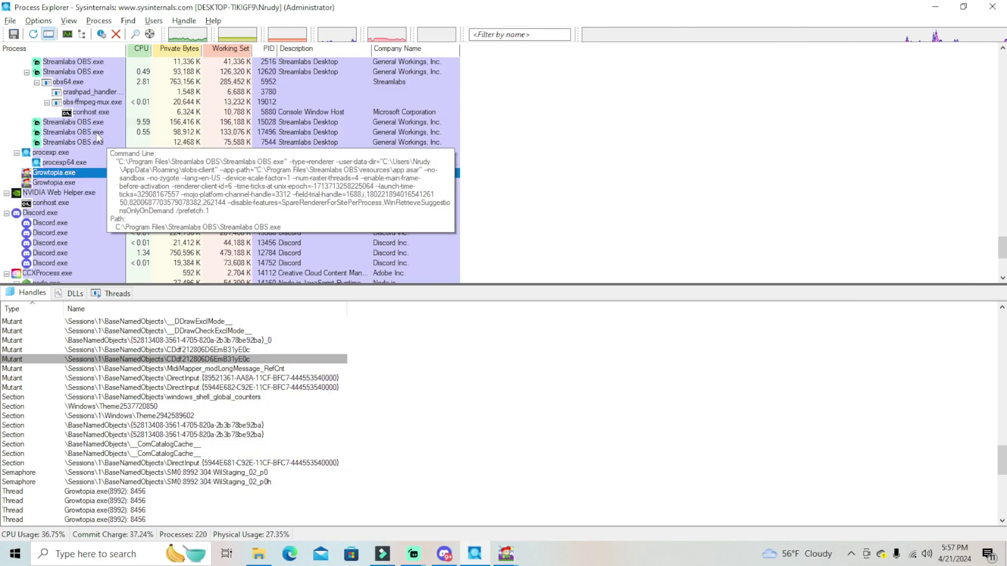
pyautogui.rightClick(83, 177)
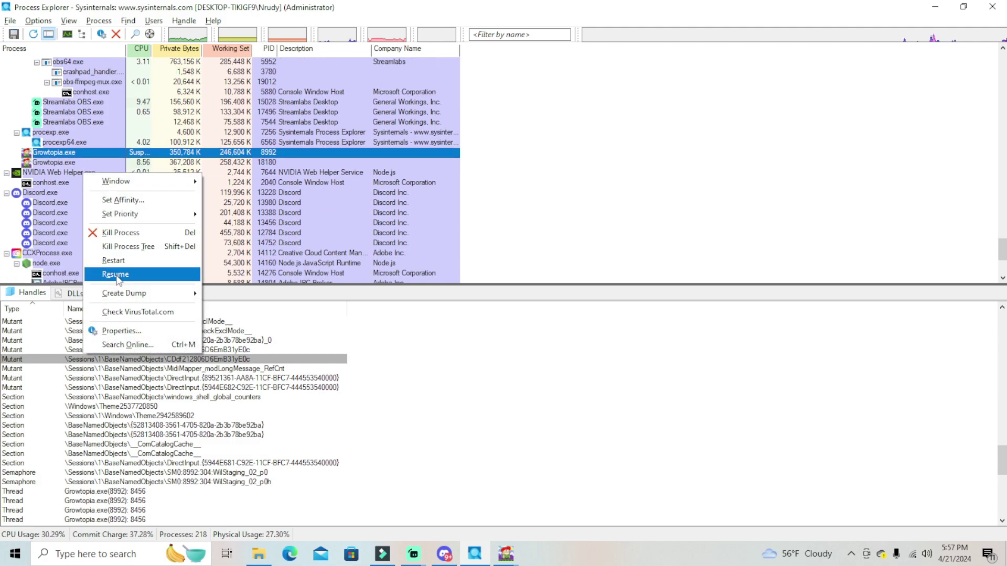
pyautogui.click(117, 276)
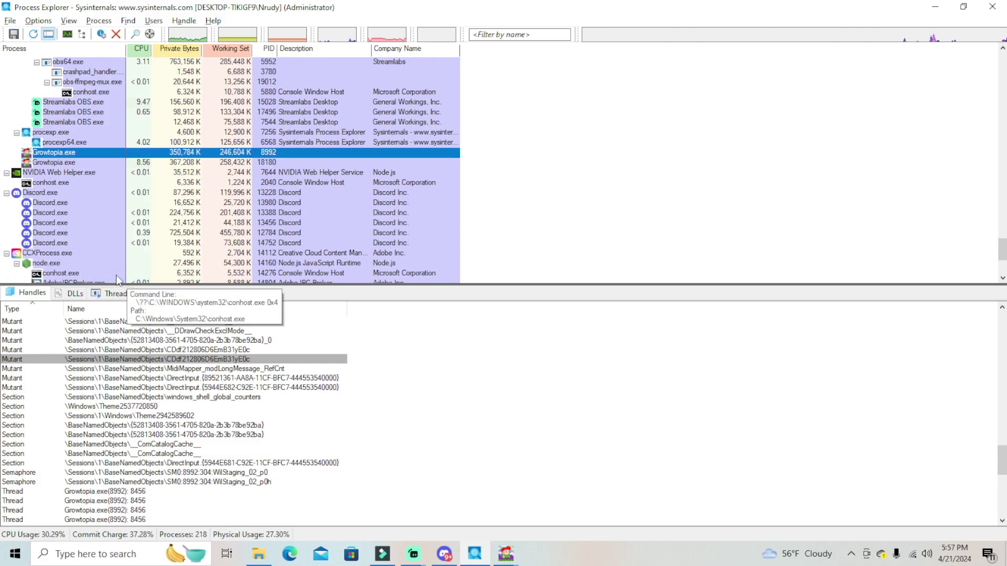
# Arrange the two Growtopia windows side by side and connect the left window's account
pyautogui.click(935, 6)
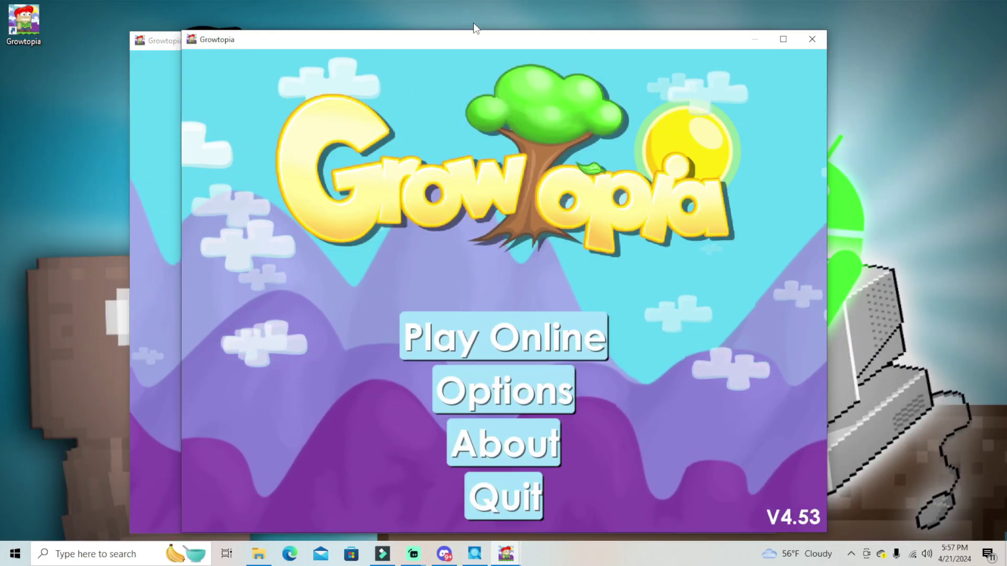
pyautogui.moveTo(450, 45); pyautogui.dragTo(612, 41)
pyautogui.moveTo(331, 45); pyautogui.dragTo(194, 22)
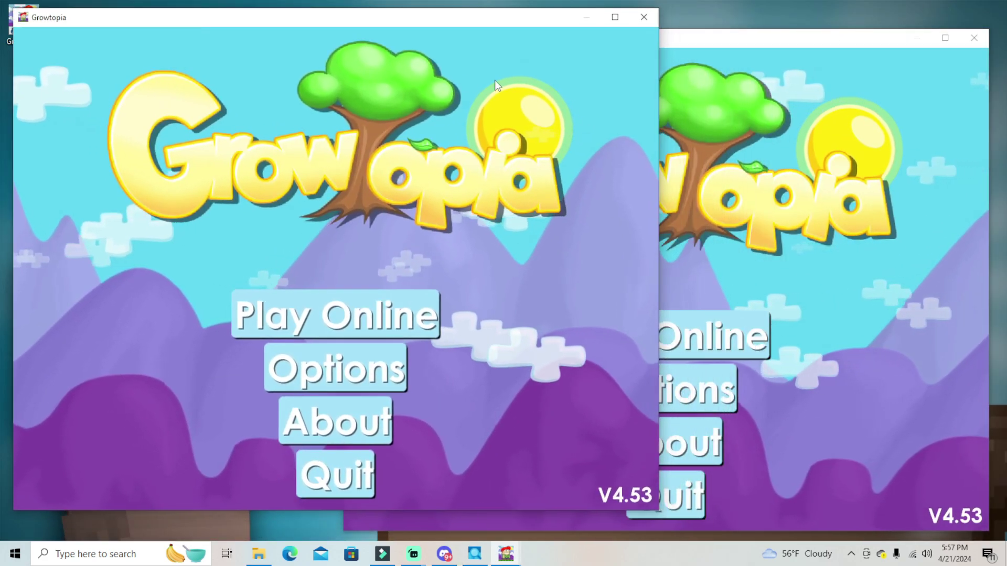
pyautogui.moveTo(435, 27); pyautogui.dragTo(429, 47)
pyautogui.moveTo(710, 43); pyautogui.dragTo(740, 43)
pyautogui.click(303, 335)
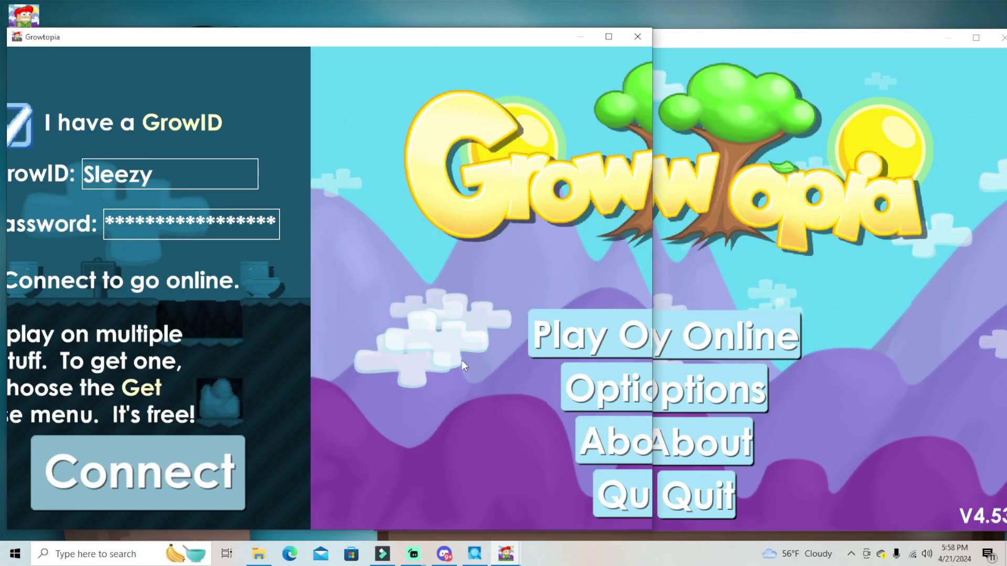
pyautogui.click(457, 469)
# Log the right Growtopia window in with its GrowID and password
pyautogui.click(747, 335)
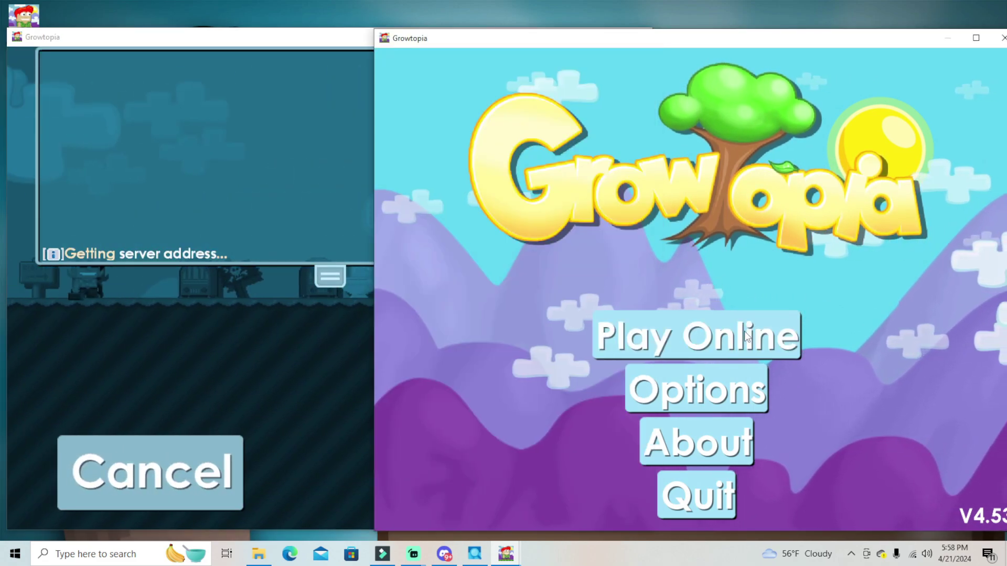
pyautogui.click(747, 336)
pyautogui.click(861, 174)
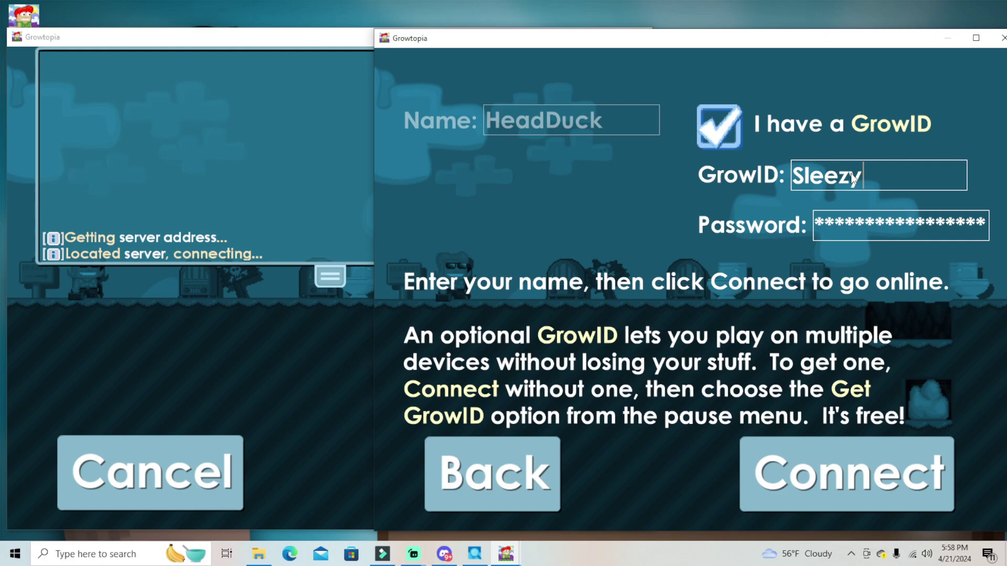
pyautogui.write('Rec')
pyautogui.click(890, 225)
pyautogui.press('BackSpace')
pyautogui.press('BackSpace')
pyautogui.press('BackSpace')
pyautogui.press('BackSpace')
pyautogui.press('BackSpace')
pyautogui.press('BackSpace')
pyautogui.press('BackSpace')
pyautogui.press('BackSpace')
pyautogui.press('BackSpace')
pyautogui.press('BackSpace')
pyautogui.press('BackSpace')
pyautogui.press('BackSpace')
pyautogui.press('BackSpace')
pyautogui.press('BackSpace')
pyautogui.press('BackSpace')
pyautogui.press('BackSpace')
pyautogui.press('BackSpace')
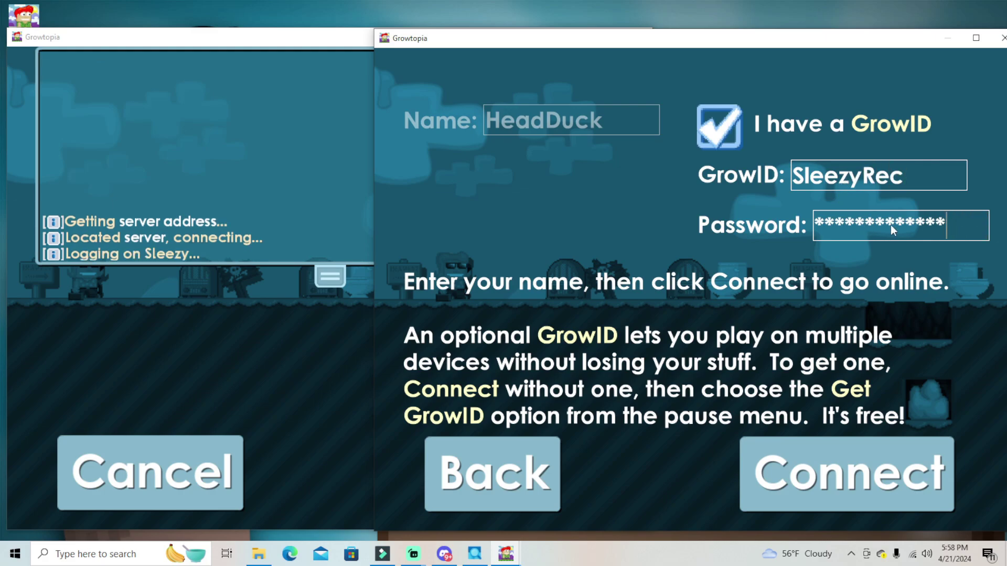
pyautogui.write('**')
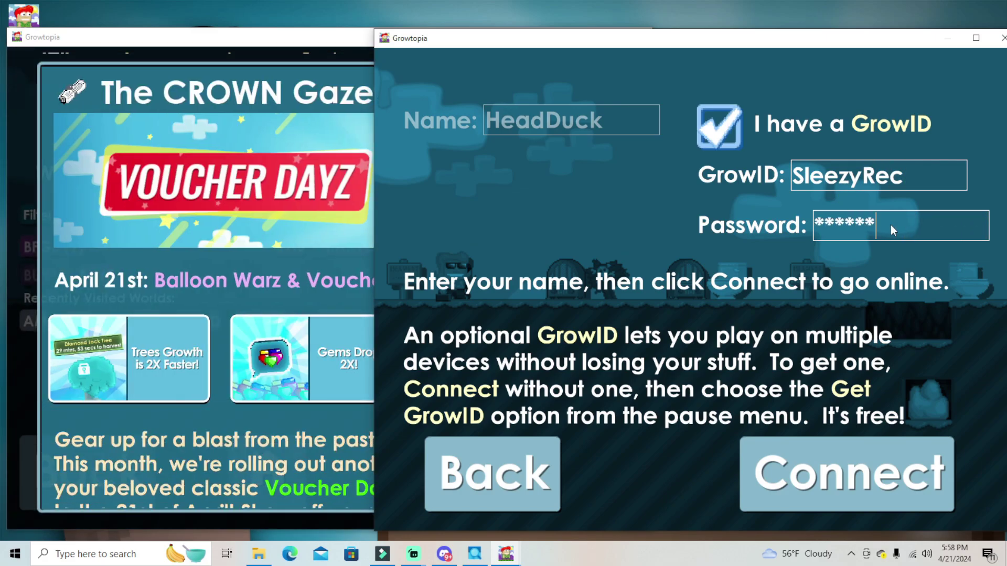
pyautogui.press('Return')
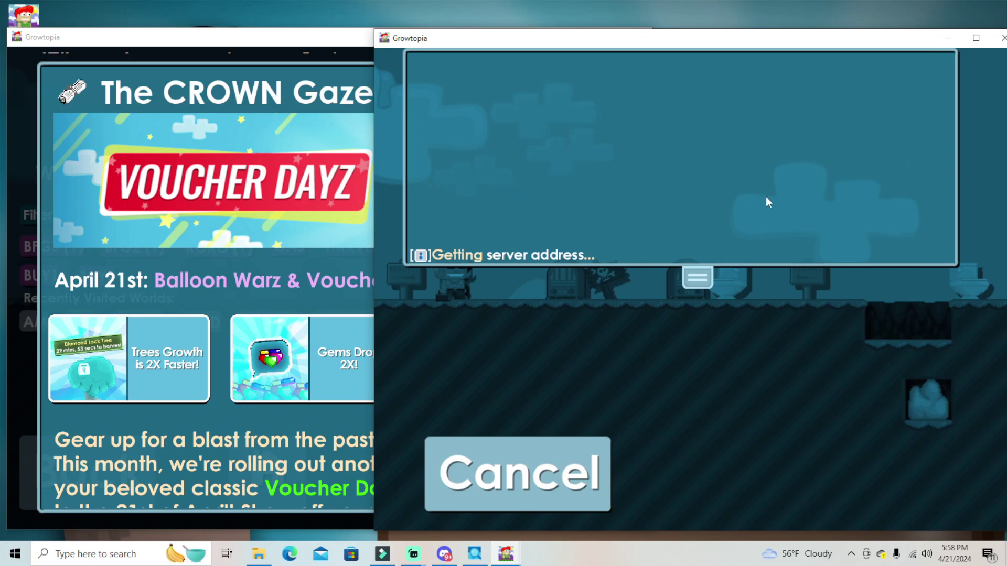
# In the left window, dismiss the news and Premium World Locks notice, then enter SLEEZY
pyautogui.moveTo(694, 276); pyautogui.dragTo(693, 239)
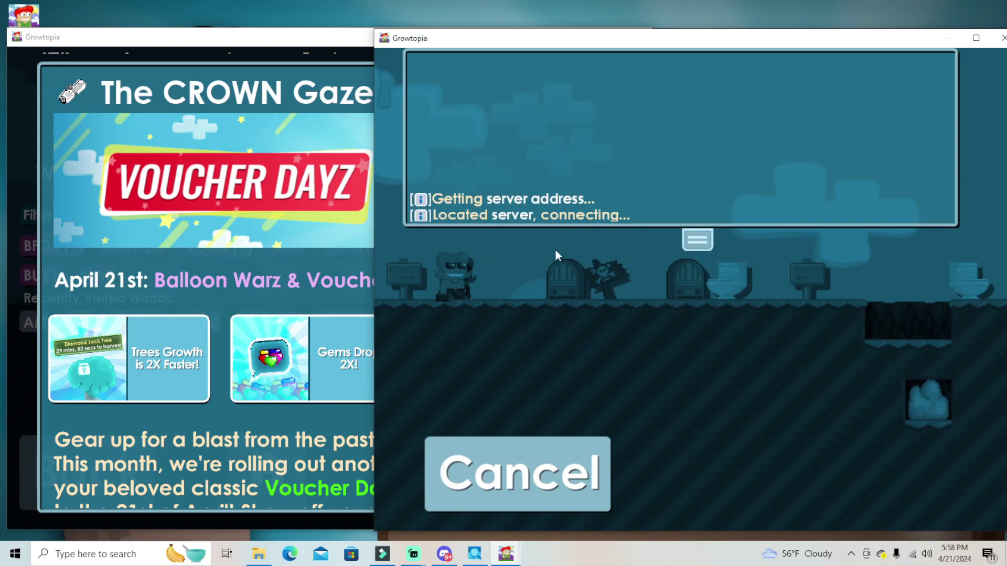
pyautogui.scroll(-15, 259, 259)
pyautogui.click(202, 490)
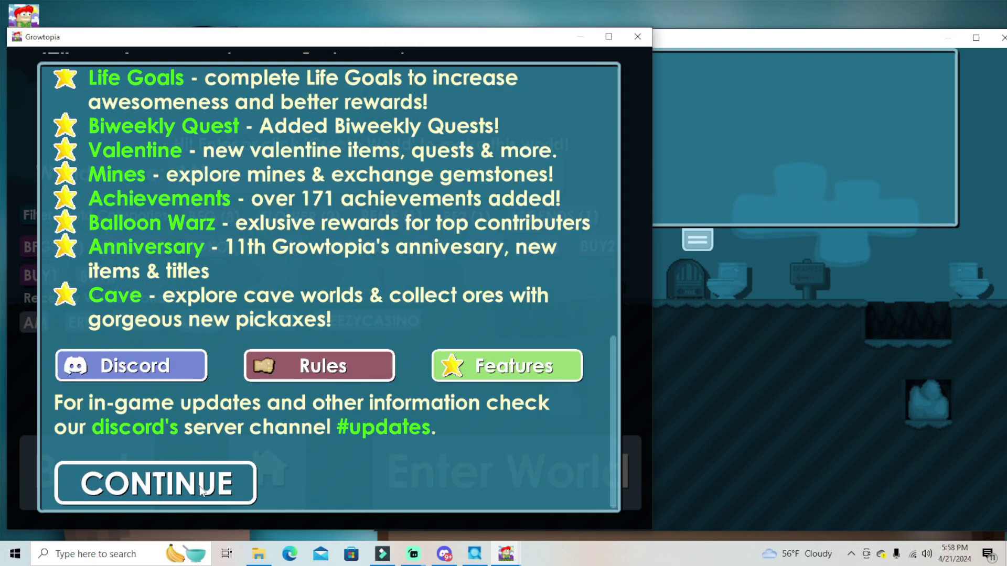
pyautogui.click(168, 480)
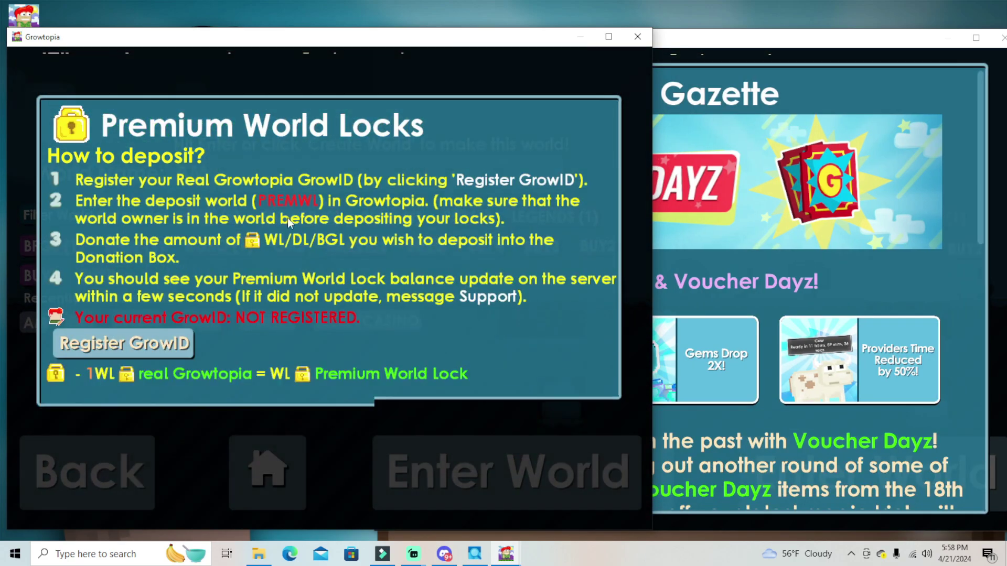
pyautogui.click(153, 440)
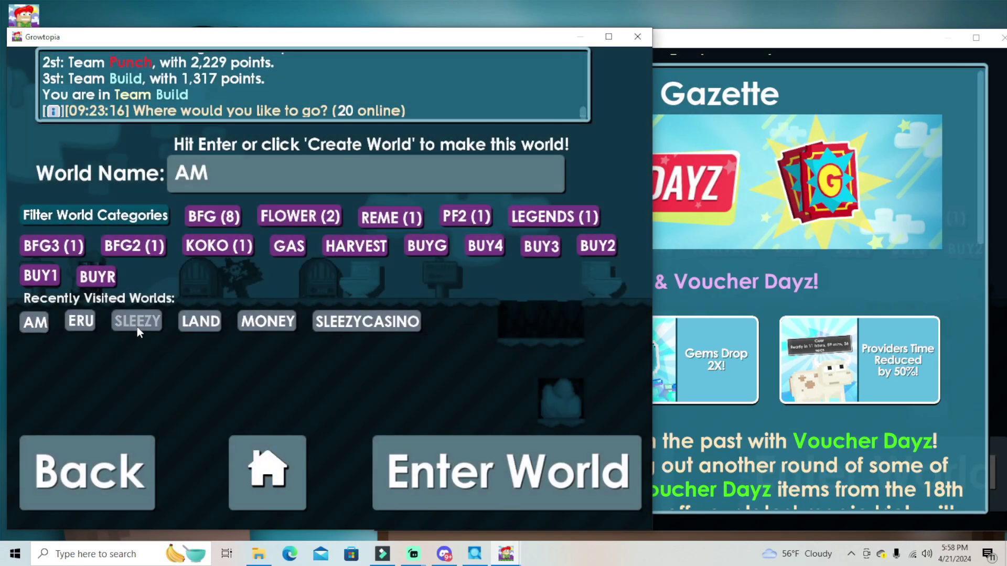
pyautogui.click(137, 324)
# Dismiss the second window's Gazette news and Premium World Locks notice to enter world AM
pyautogui.click(699, 216)
pyautogui.scroll(-15, 706, 233)
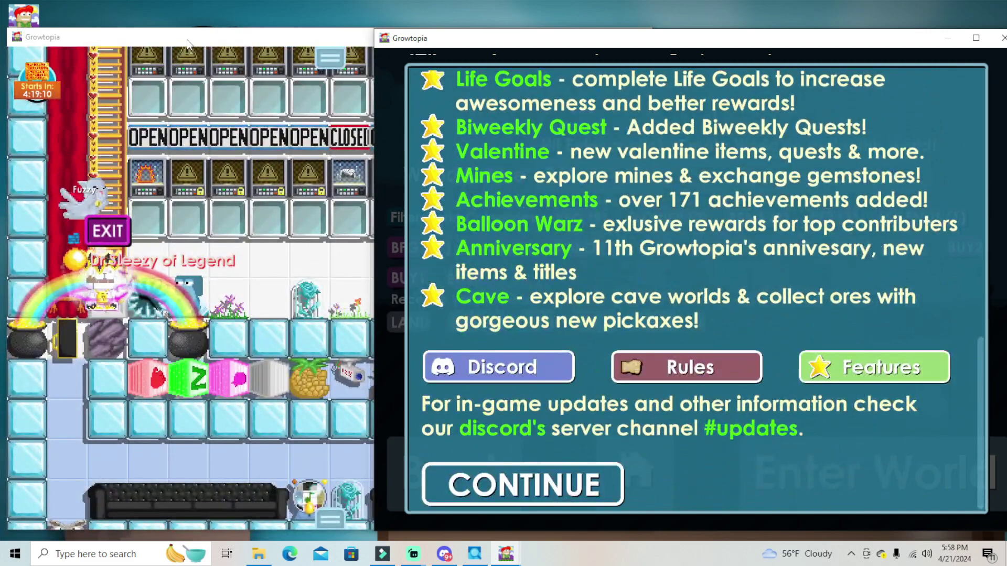
pyautogui.moveTo(187, 41); pyautogui.dragTo(247, 38)
pyautogui.click(722, 50)
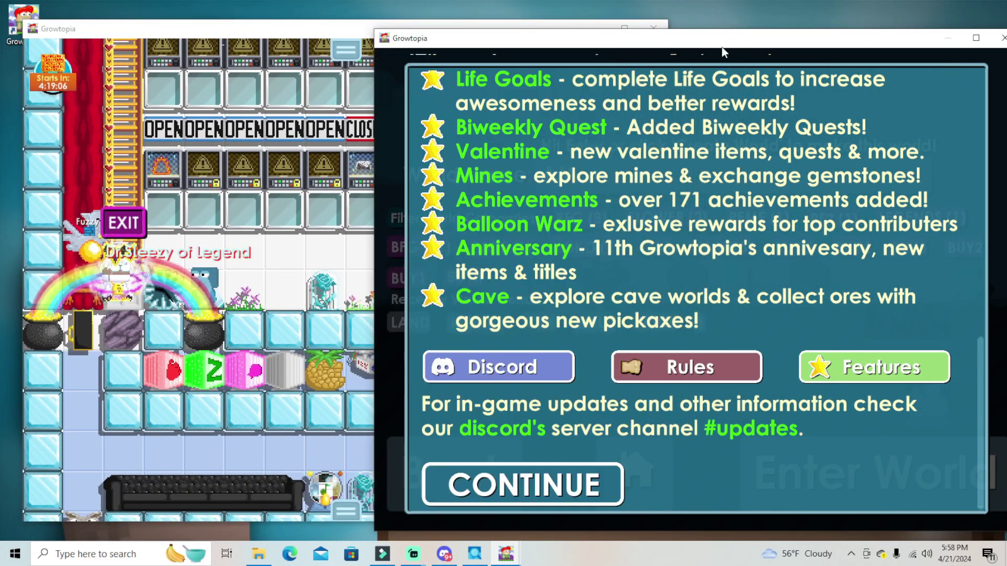
pyautogui.click(557, 471)
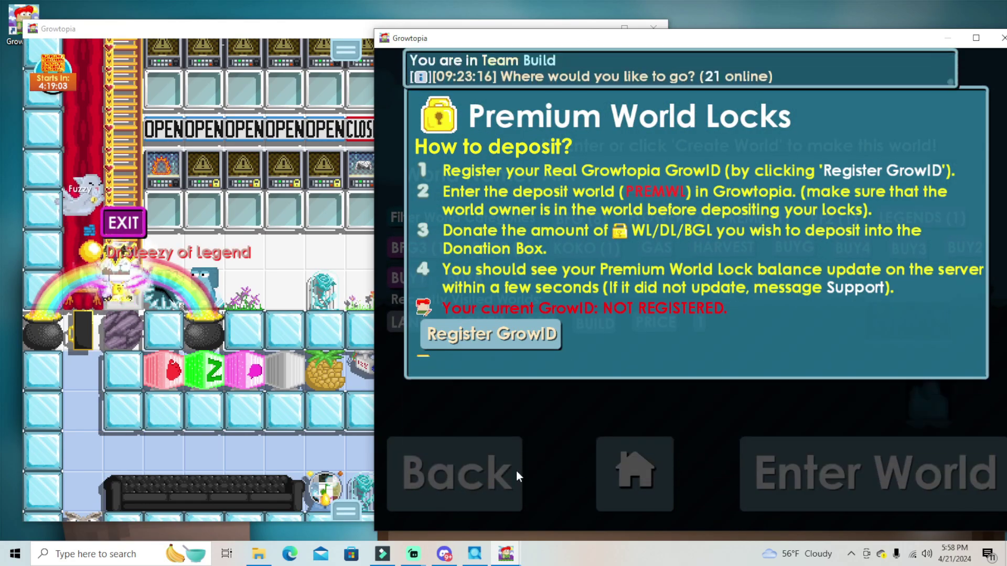
pyautogui.click(516, 471)
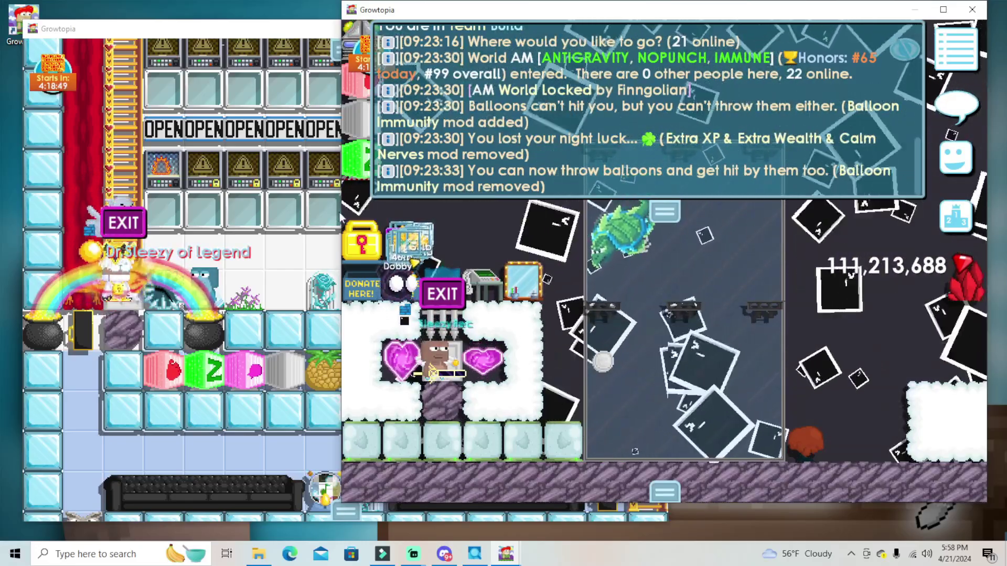
# Arrange both game windows side by side and move the first character down the ladder
pyautogui.moveTo(504, 13)
pyautogui.mouseDown()
pyautogui.moveTo(481, 45)
pyautogui.moveTo(505, 33)
pyautogui.mouseUp()
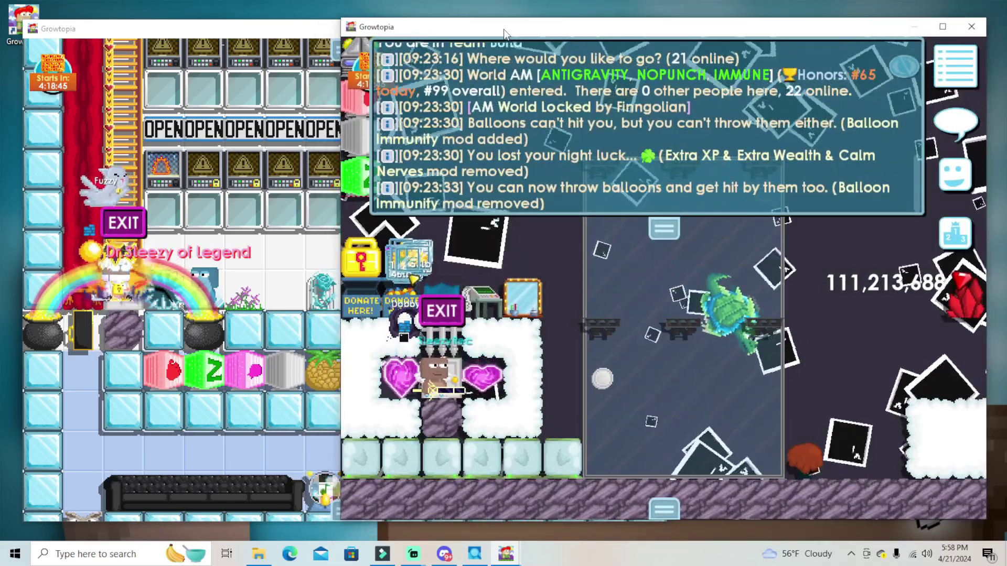
pyautogui.moveTo(452, 29); pyautogui.dragTo(308, 36)
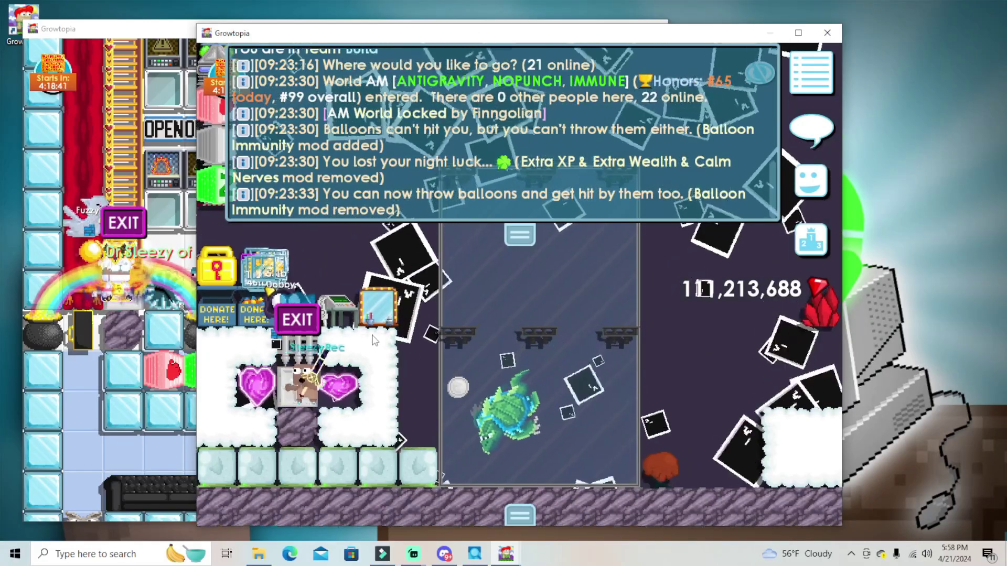
pyautogui.hotkey('alt', 'Tab')
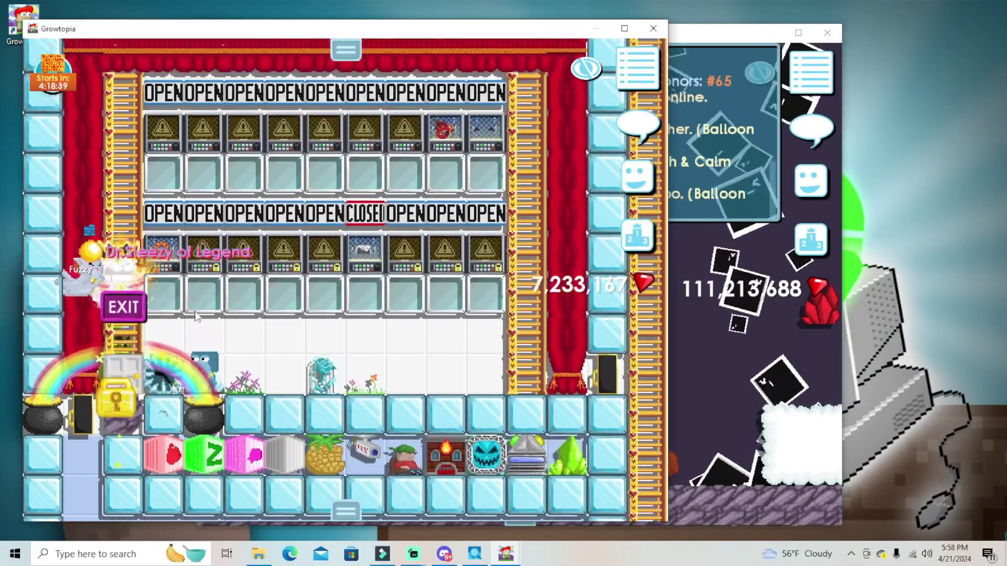
pyautogui.press('Down')
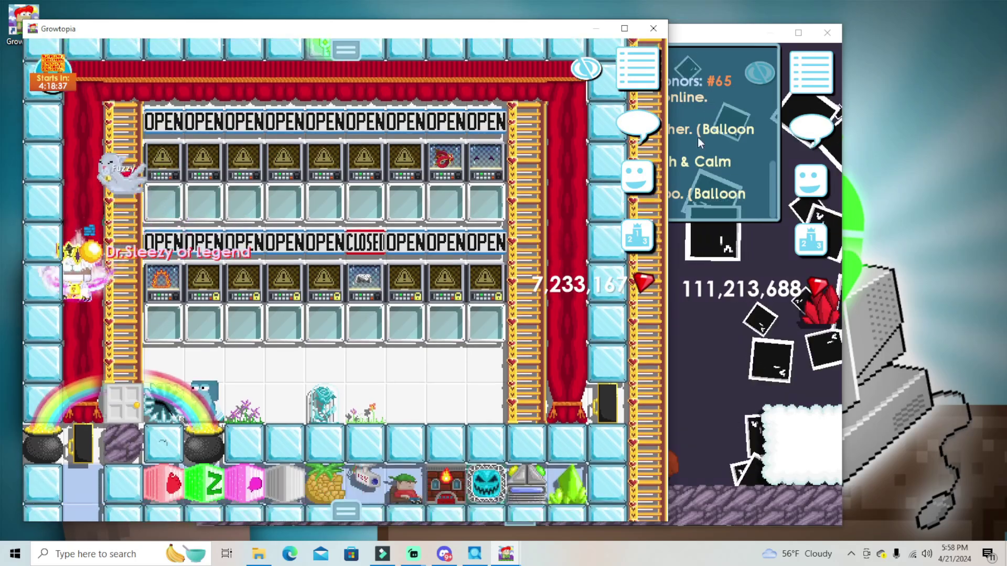
# Acknowledge the internal memory error 49 in Growtopia and close Process Explorer
pyautogui.click(728, 35)
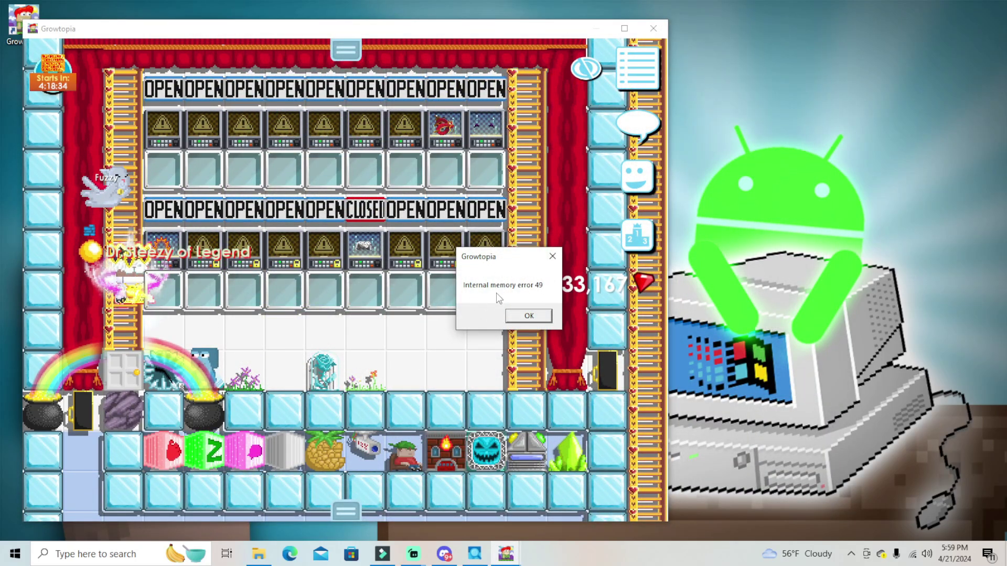
pyautogui.click(528, 316)
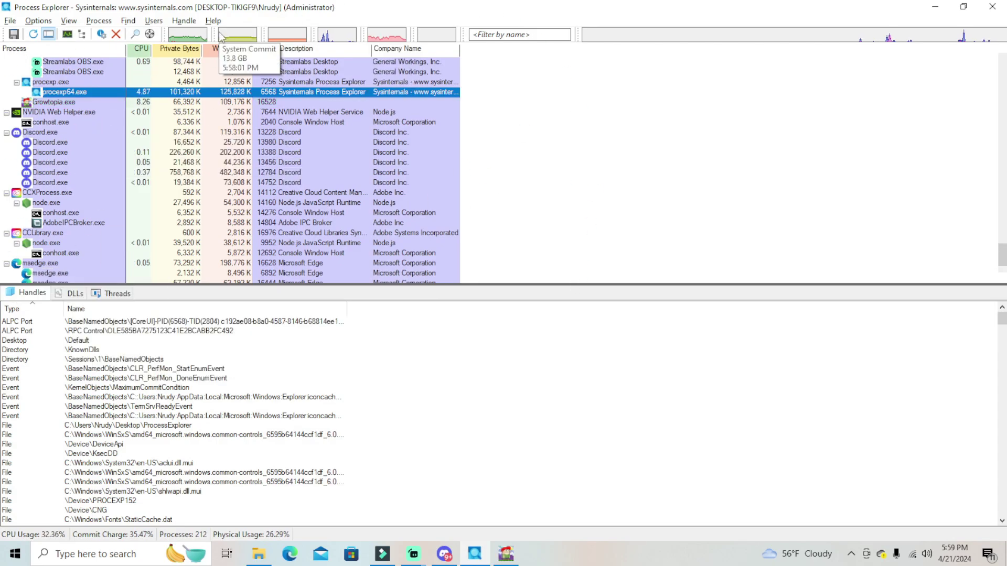
pyautogui.click(992, 6)
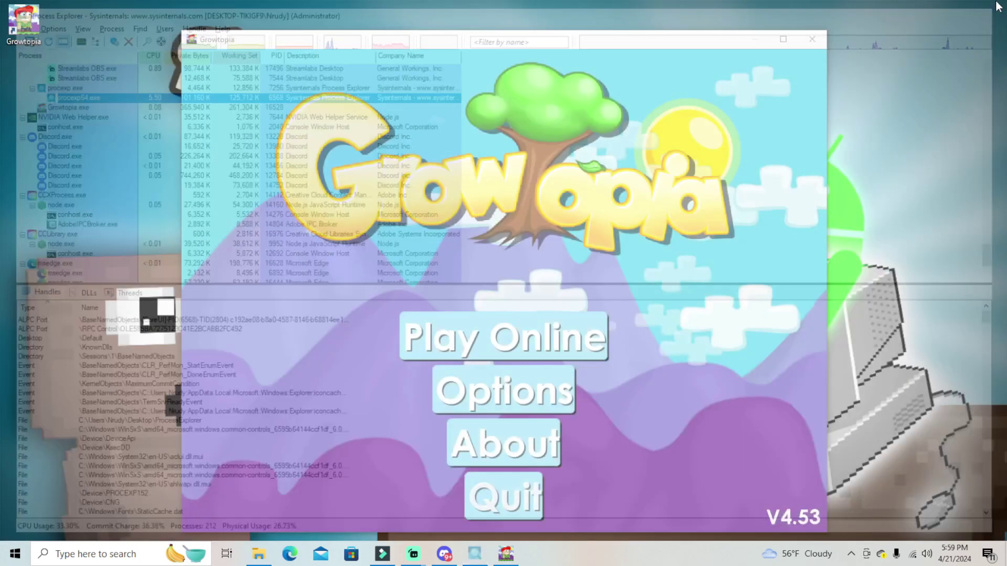
# Show the hidden system tray icons, then close that panel again
pyautogui.click(868, 555)
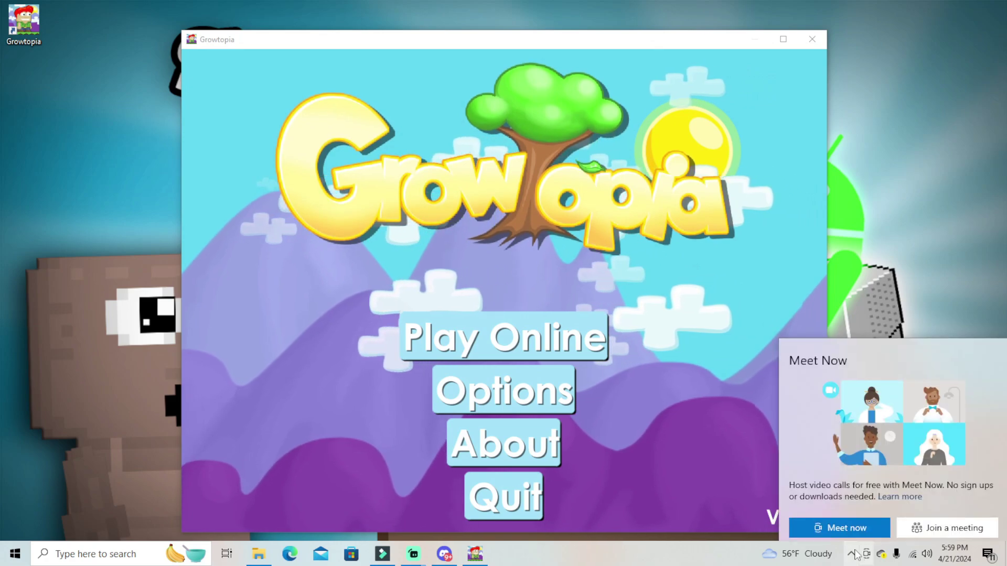
pyautogui.click(850, 553)
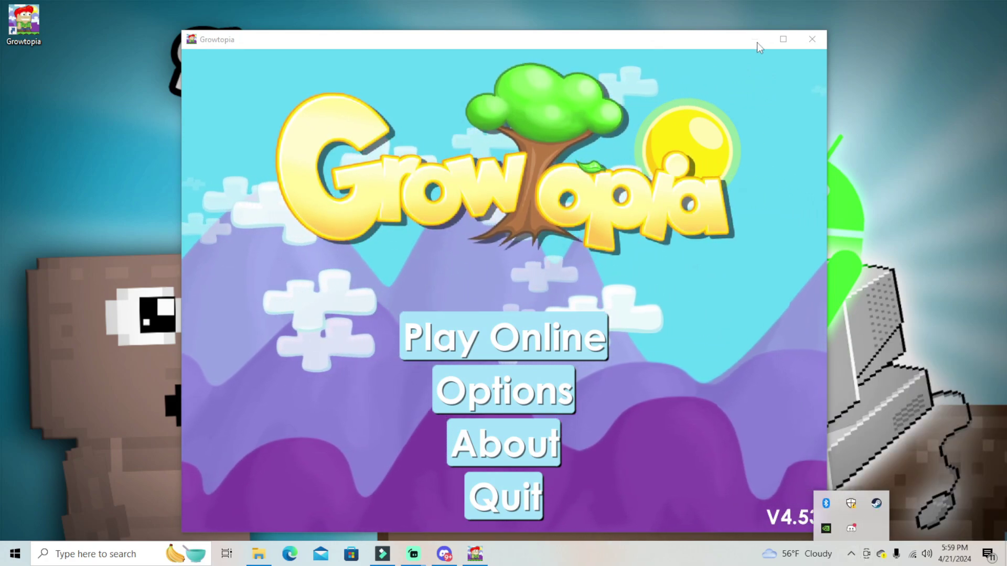
pyautogui.click(790, 108)
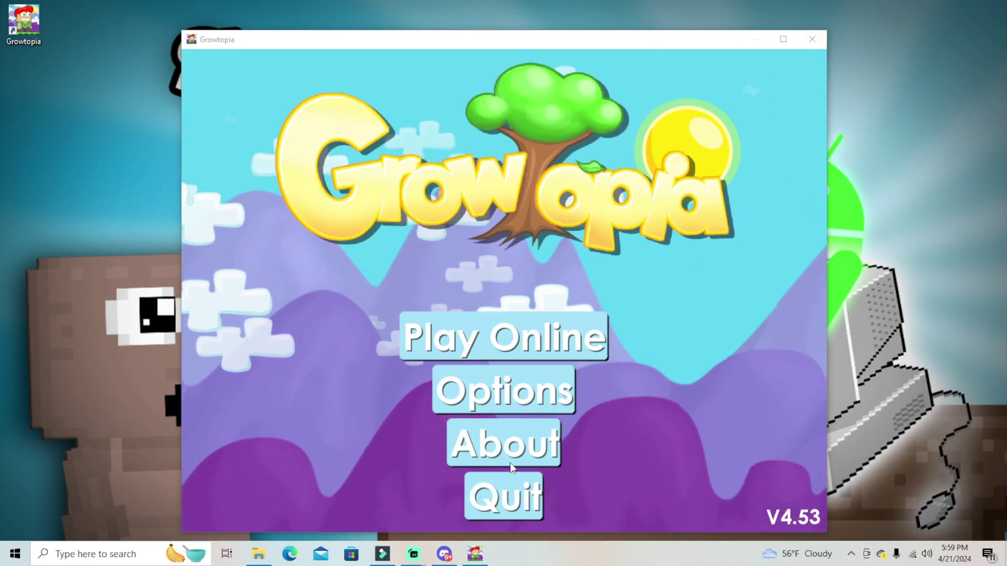
# Move Growtopia aside, run procexp as administrator from the ProcessExplorer folder, then close the folder
pyautogui.moveTo(565, 42); pyautogui.dragTo(690, 286)
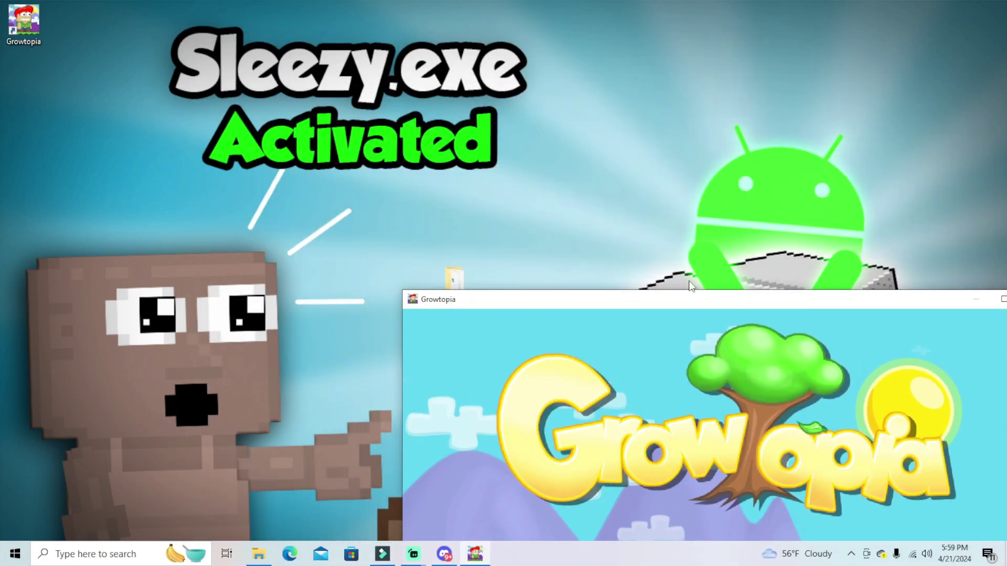
pyautogui.doubleClick(455, 276)
pyautogui.rightClick(308, 206)
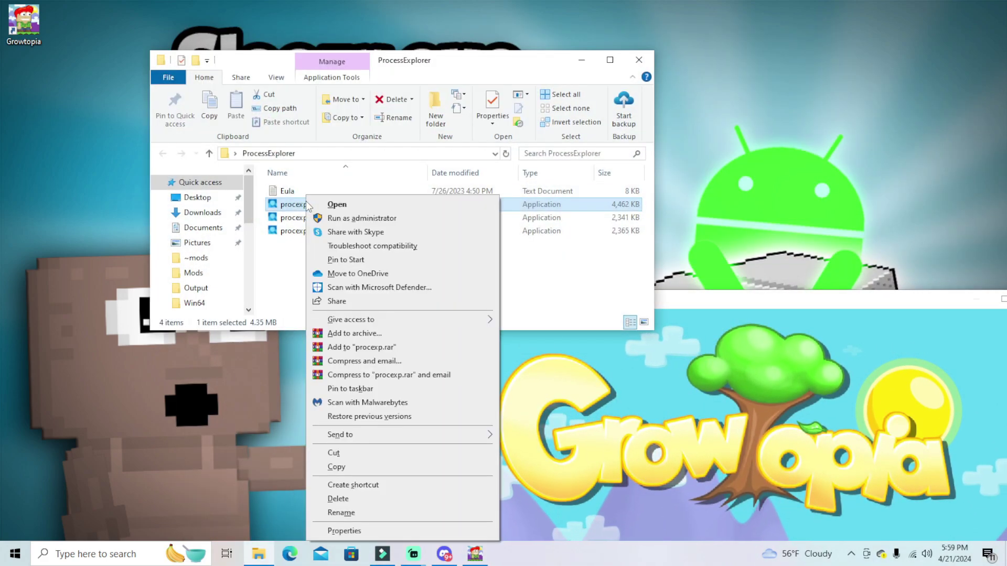
pyautogui.click(360, 218)
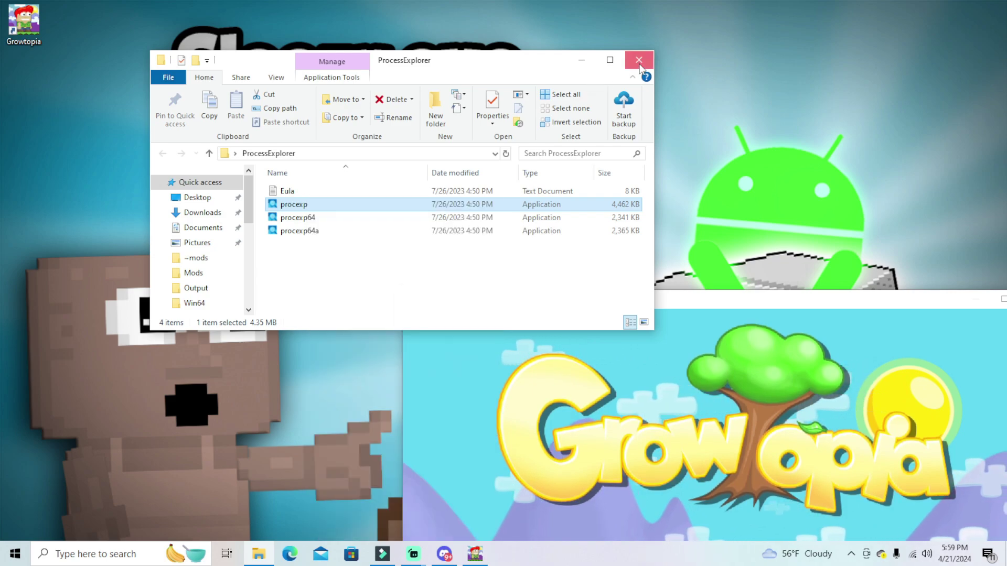
pyautogui.click(639, 60)
# Drag the Growtopia V4.53 title-screen window to the upper-left corner of the screen
pyautogui.moveTo(591, 300); pyautogui.dragTo(287, 24)
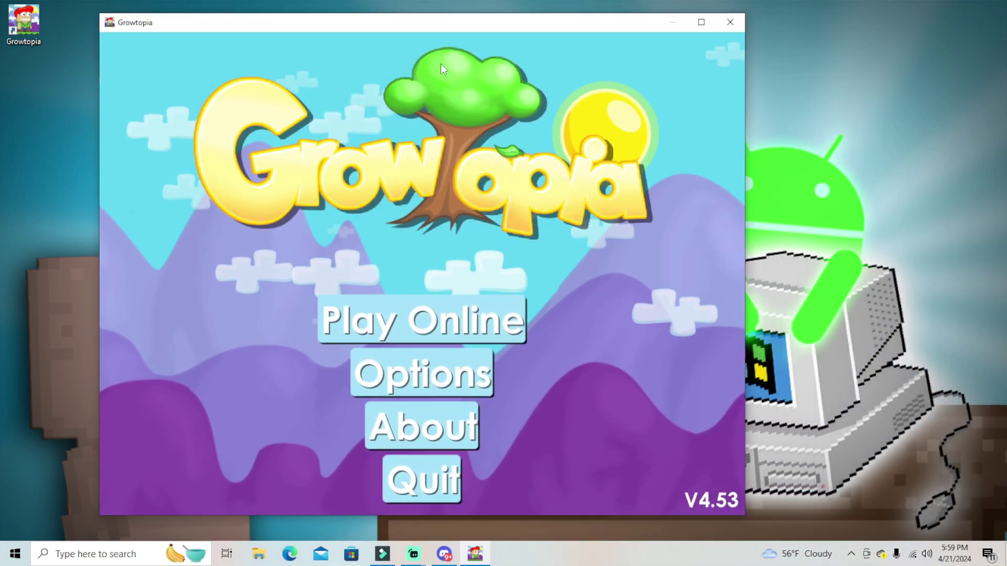